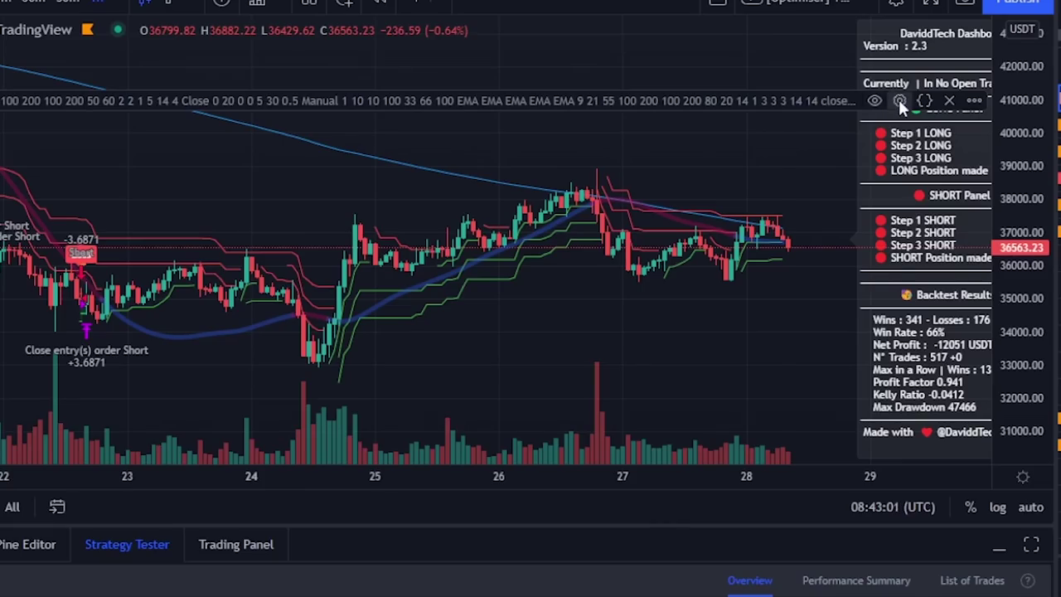
pyautogui.click(755, 102)
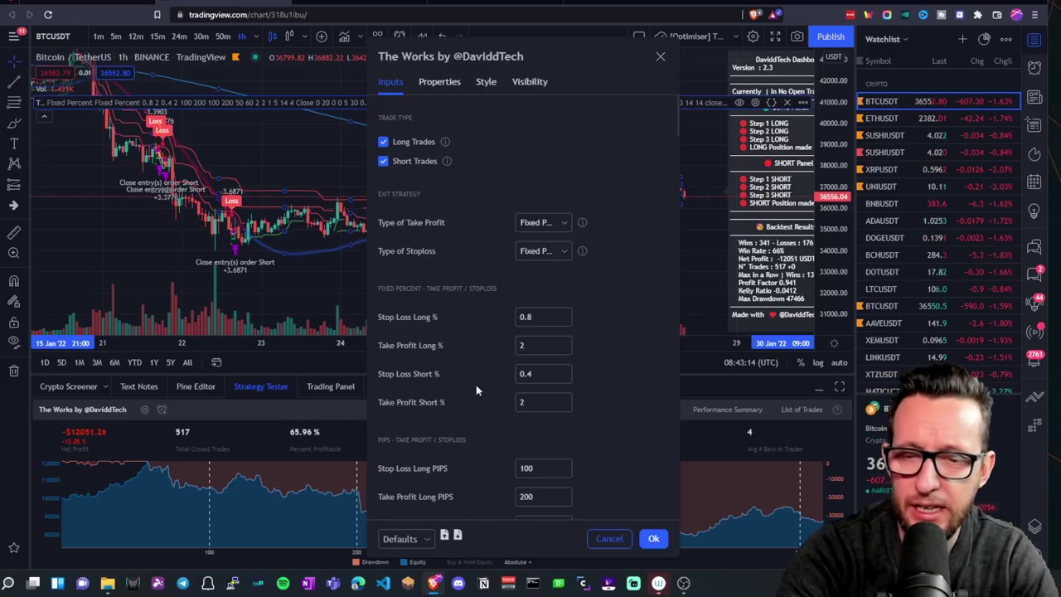
pyautogui.scroll(-4, 478, 380)
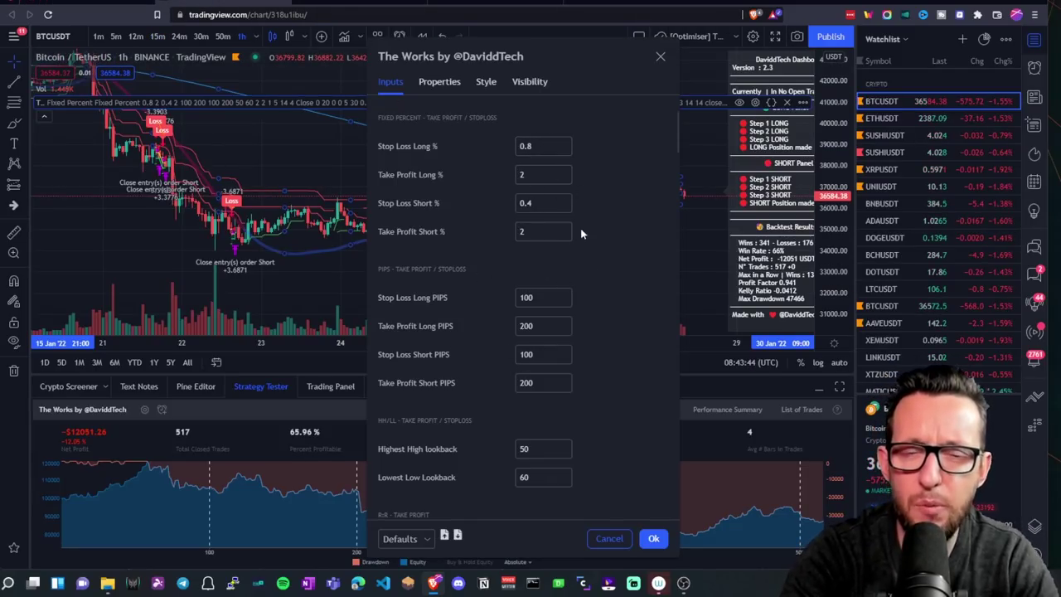
pyautogui.scroll(-5, 510, 324)
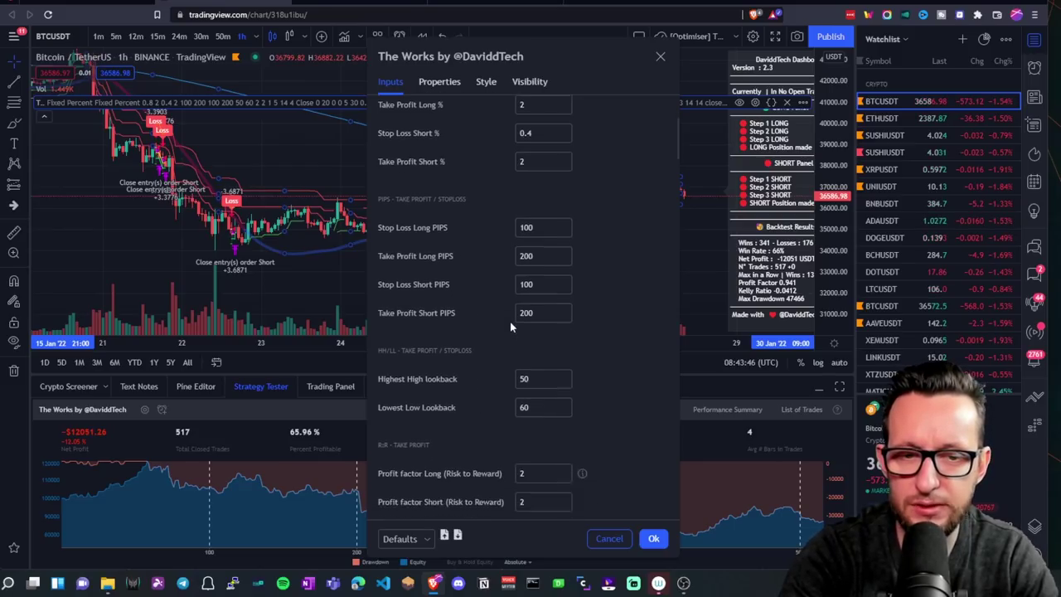
pyautogui.click(511, 3)
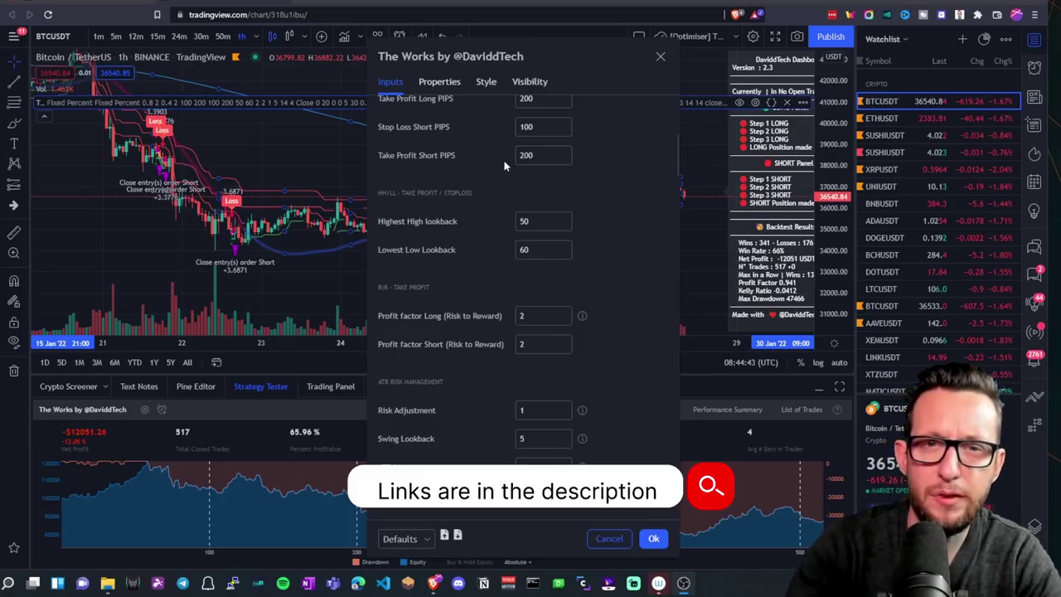
pyautogui.scroll(2, 502, 175)
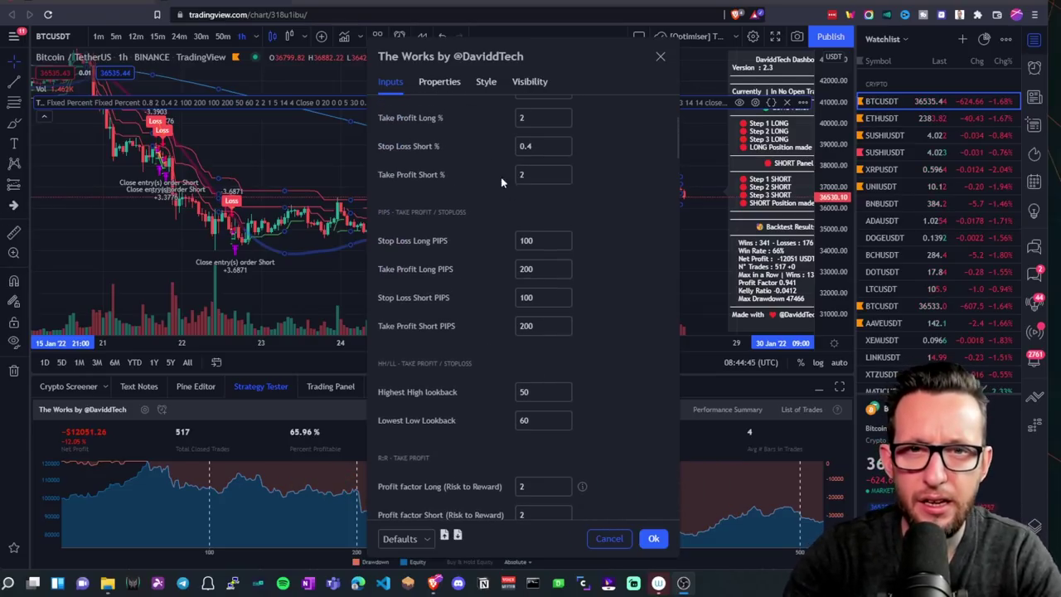
# - Open the DaviddTech Strategy Optimiser extension and examine the metrics available for maximising in its strategy backtest options
pyautogui.click(959, 16)
pyautogui.scroll(1, 780, 141)
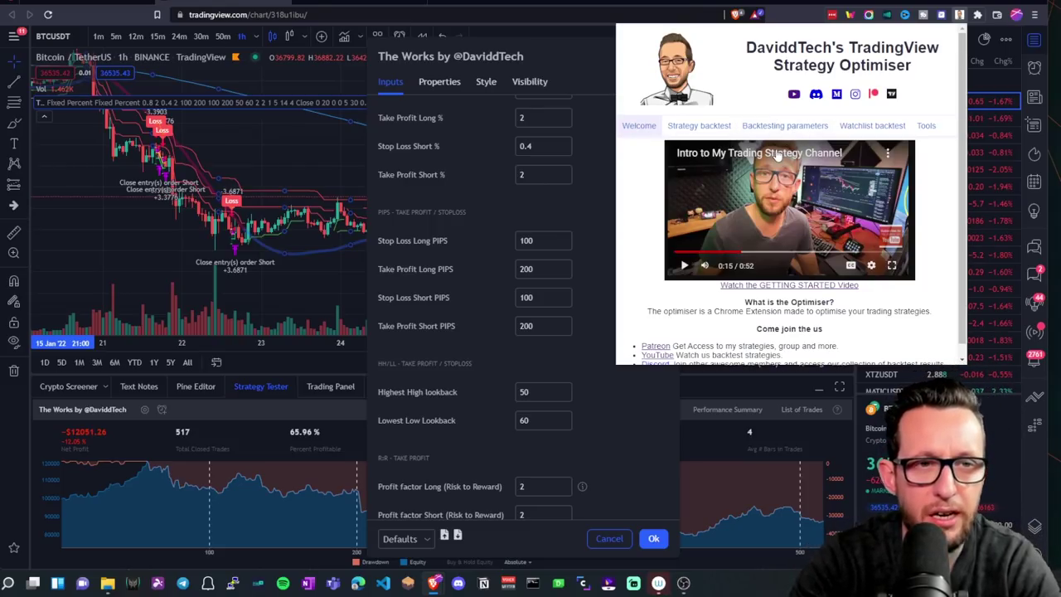
pyautogui.click(699, 126)
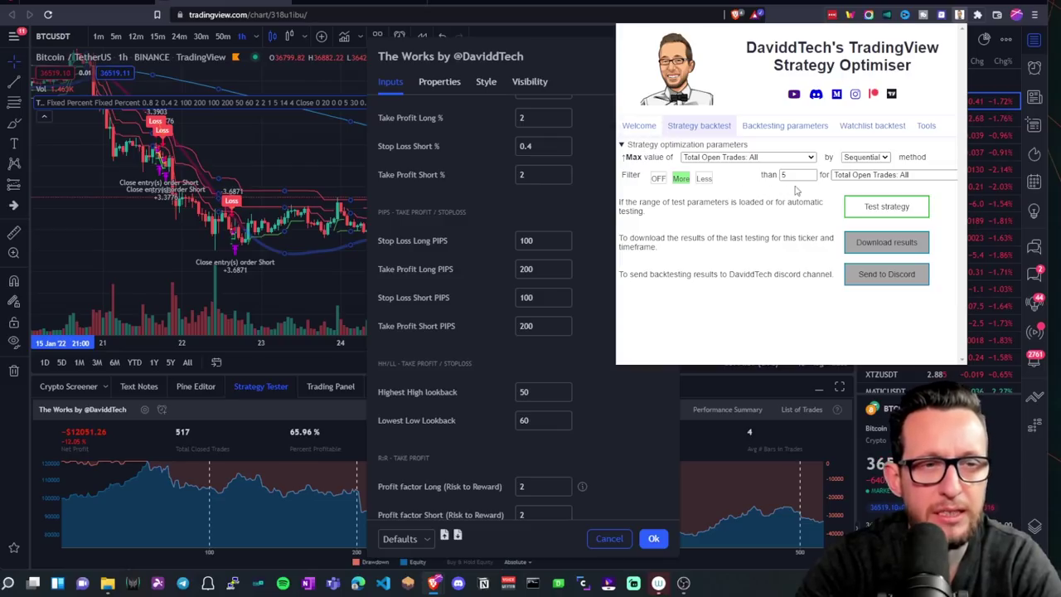
pyautogui.click(792, 160)
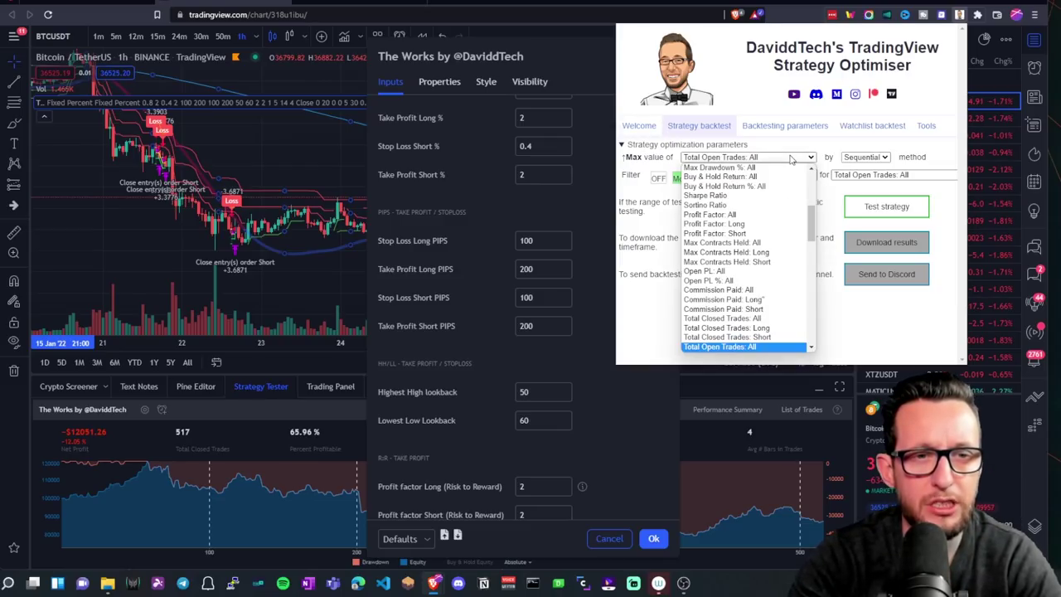
pyautogui.click(282, 349)
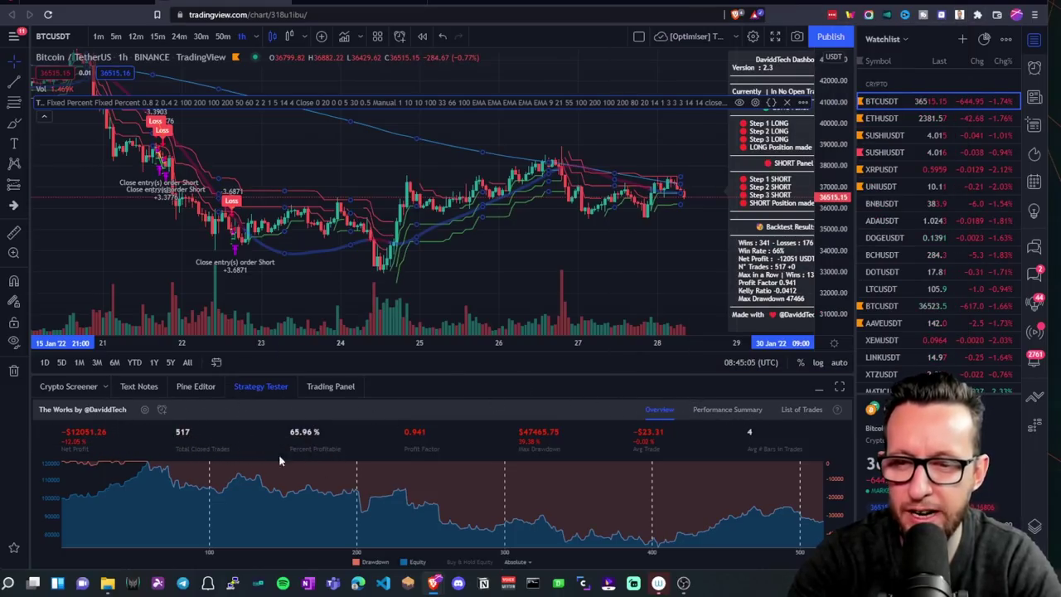
# - Review the optimiser extension's strategy backtest, backtesting parameters, watchlist backtest and tools sections
pyautogui.click(960, 14)
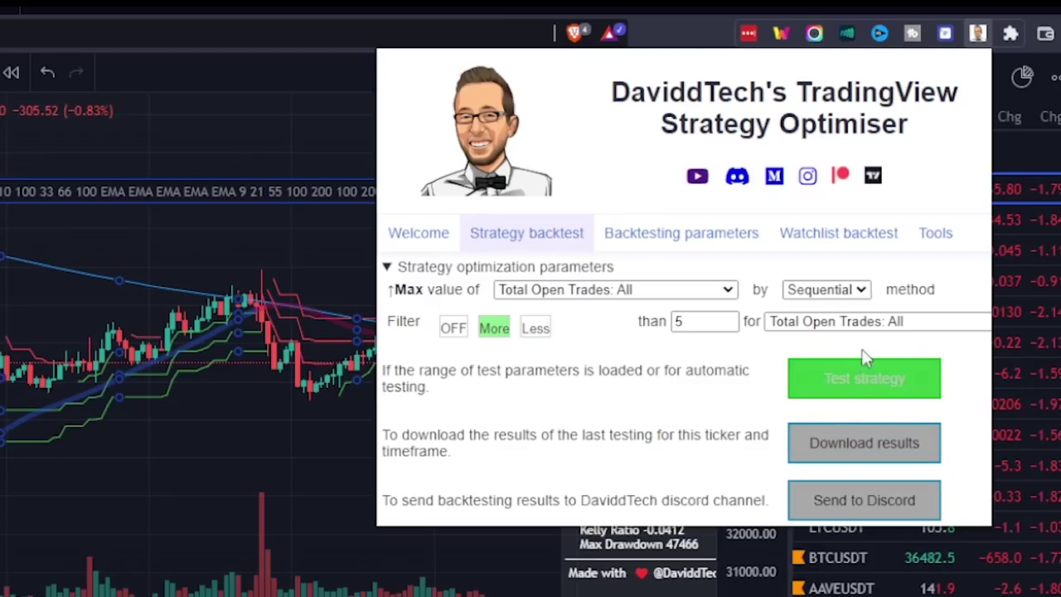
pyautogui.click(834, 378)
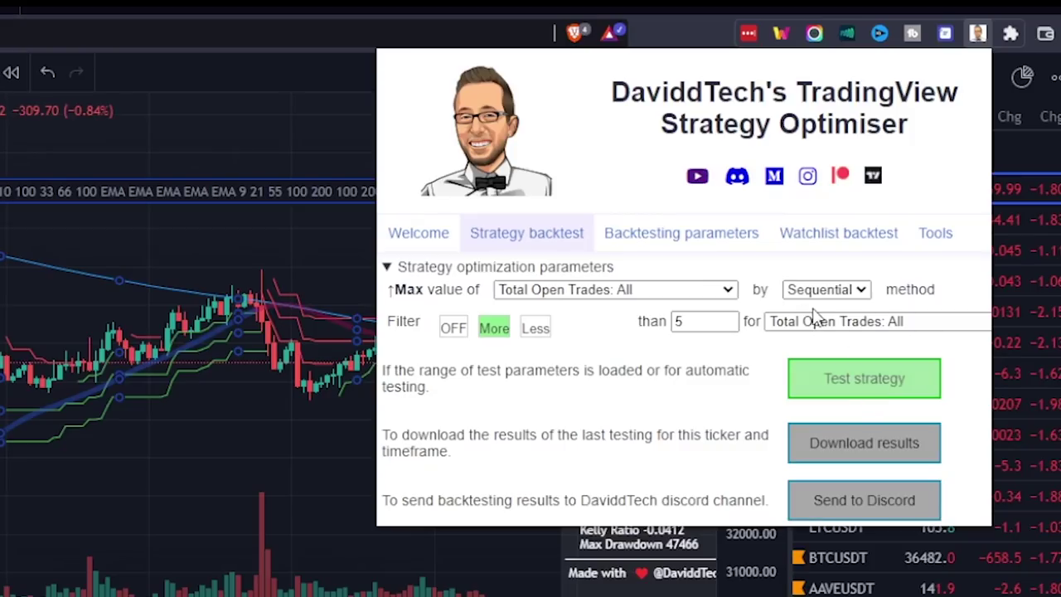
pyautogui.click(688, 239)
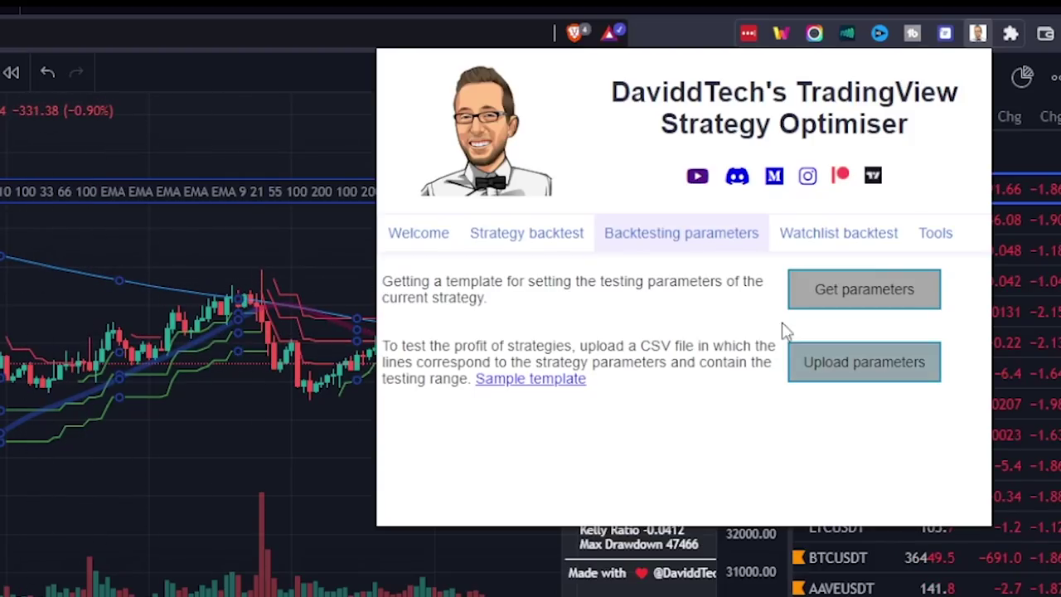
pyautogui.click(848, 240)
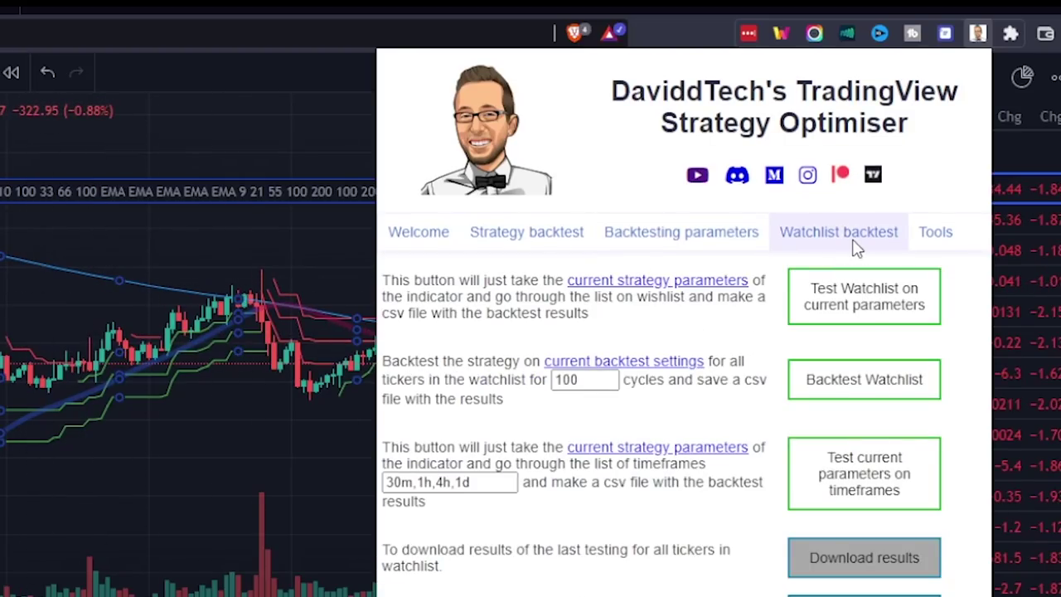
pyautogui.click(867, 286)
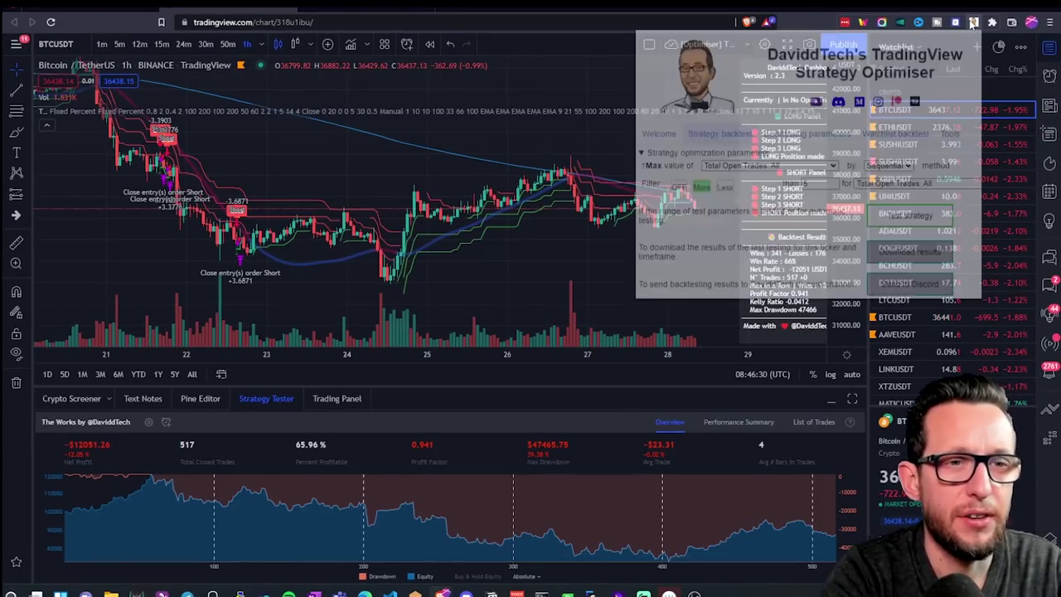
pyautogui.click(887, 134)
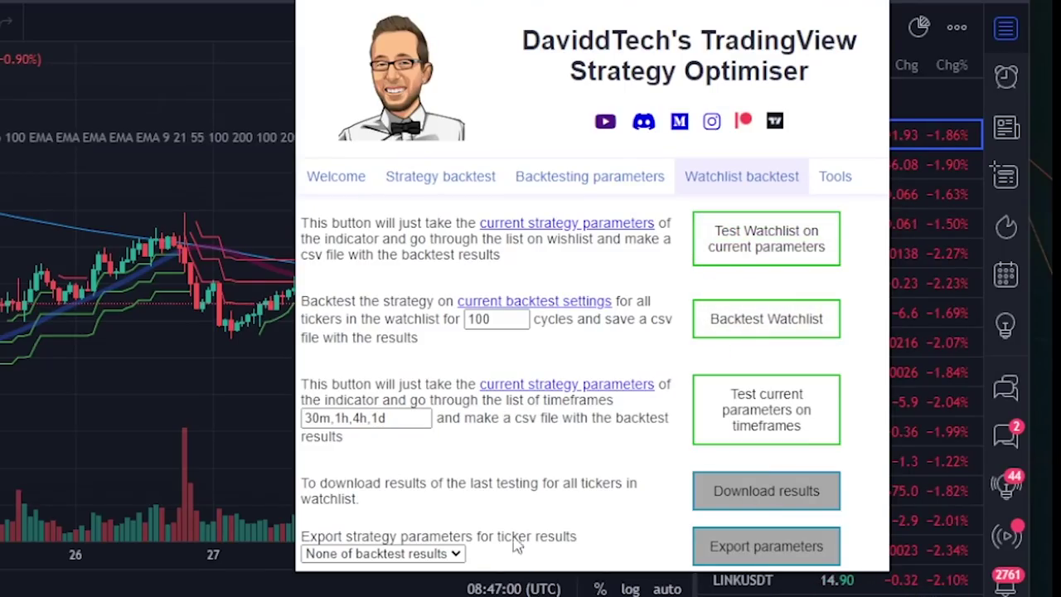
pyautogui.click(835, 179)
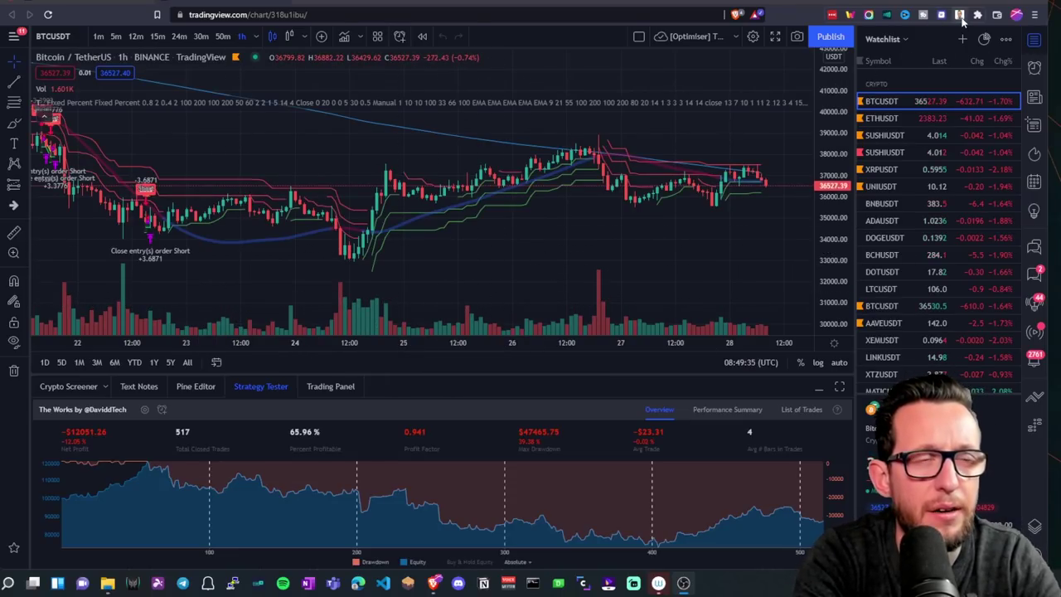
# - Examine the trade type, exit strategy and fixed percent inputs in The Works strategy's settings
pyautogui.click(959, 15)
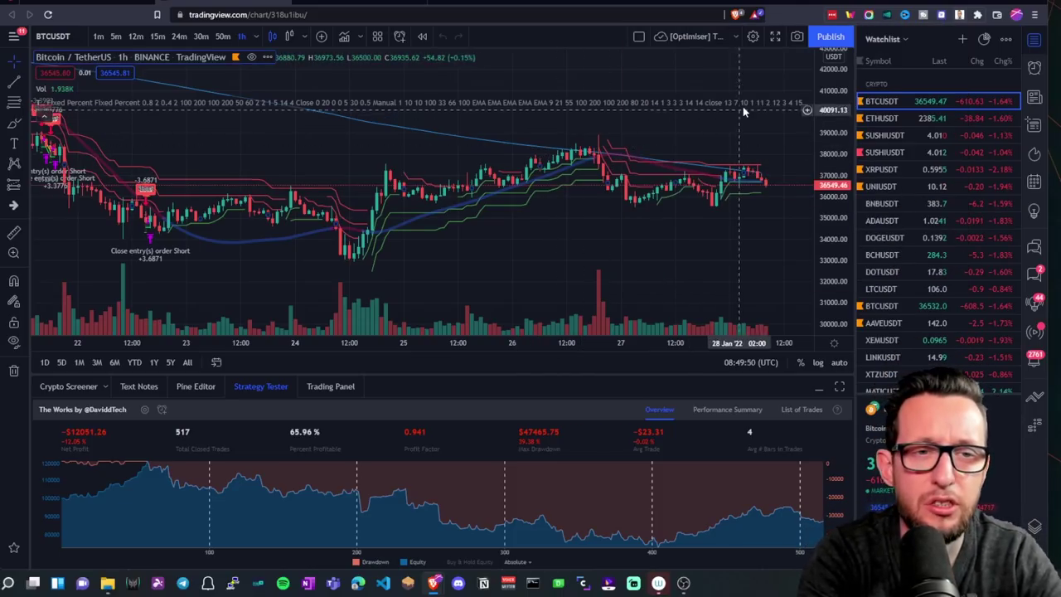
pyautogui.click(755, 102)
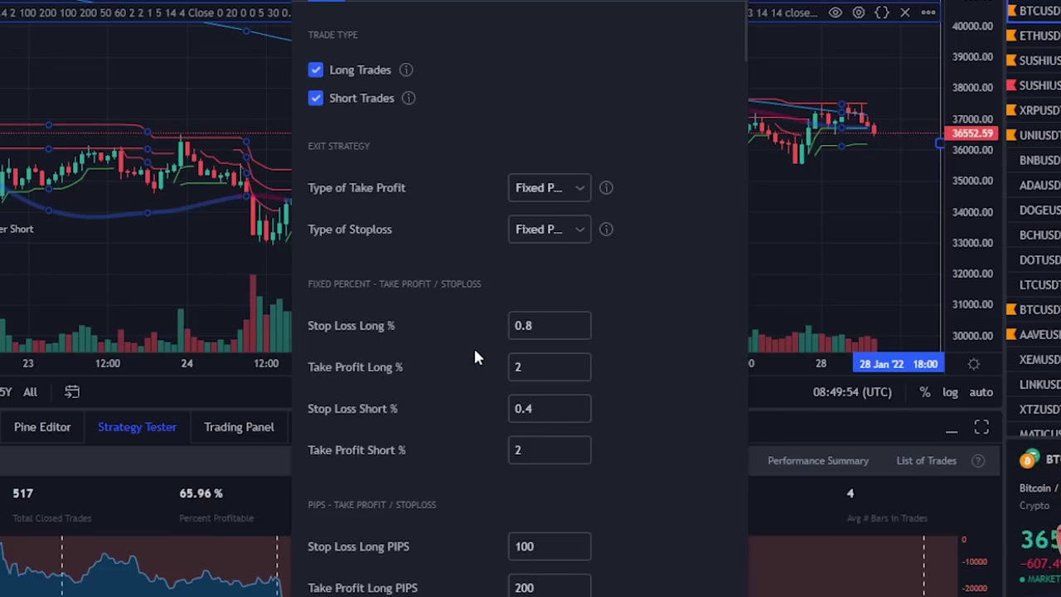
pyautogui.scroll(-2, 492, 310)
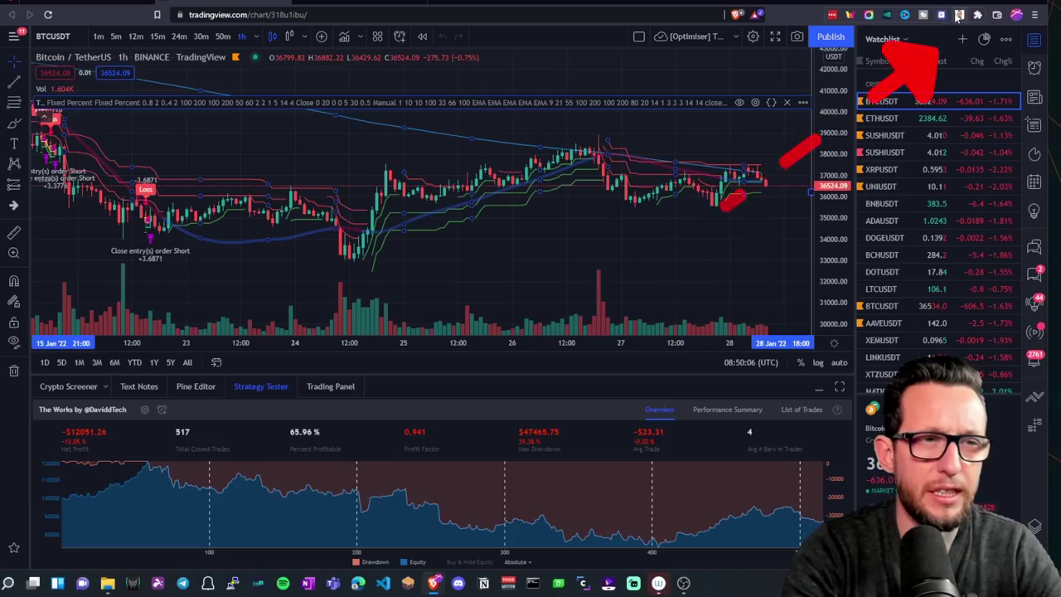
pyautogui.click(960, 14)
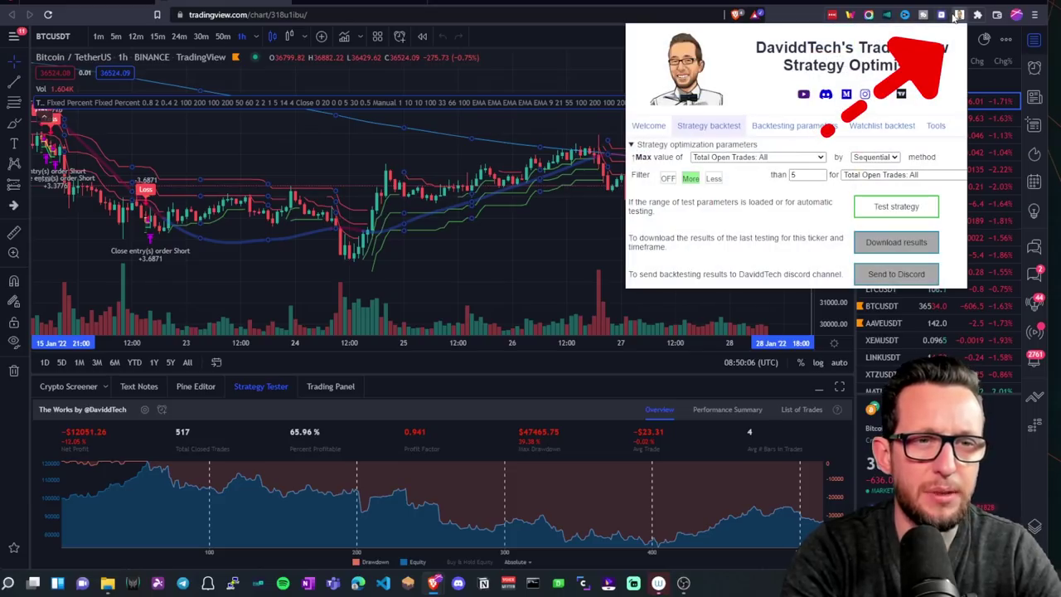
pyautogui.click(788, 133)
pyautogui.click(884, 156)
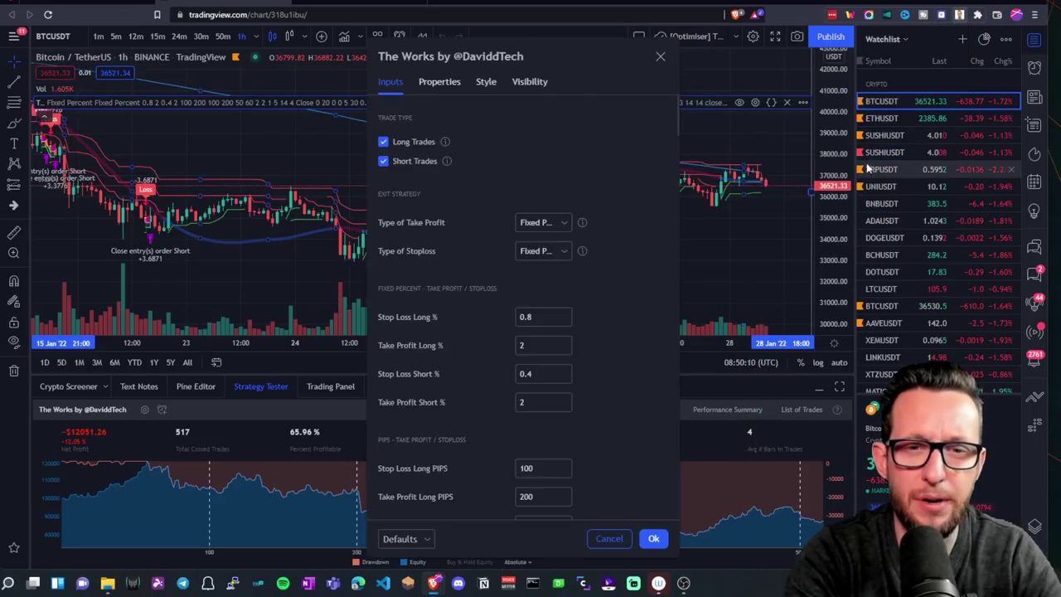
pyautogui.scroll(-15, 689, 255)
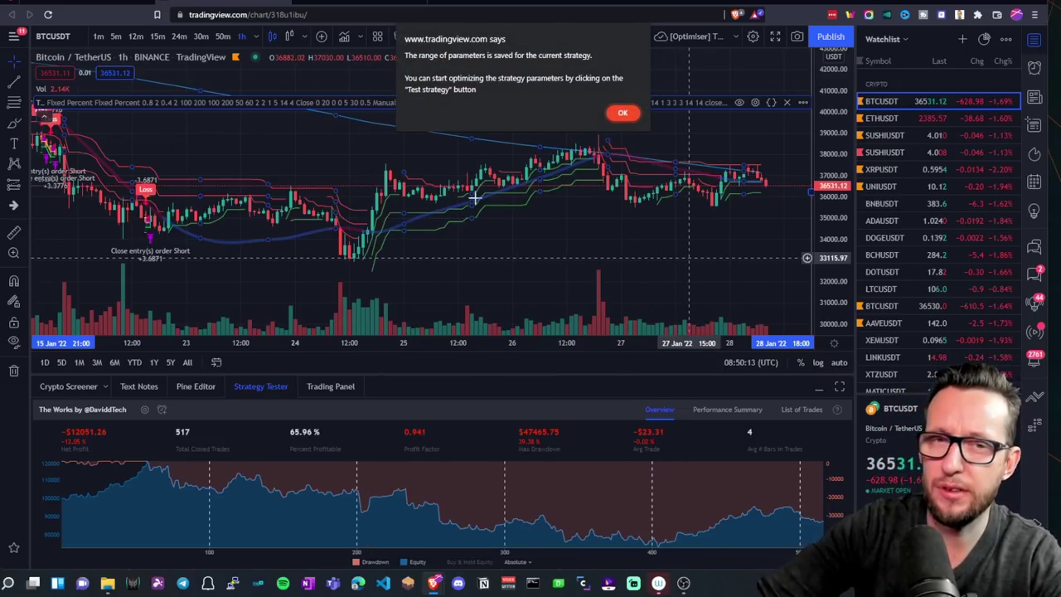
pyautogui.click(624, 113)
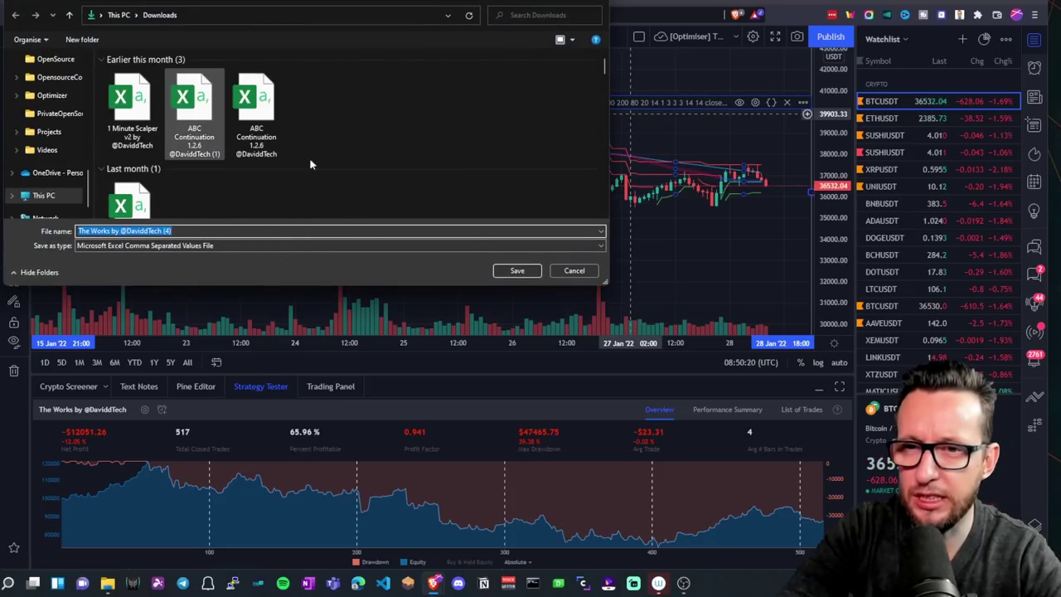
pyautogui.click(515, 272)
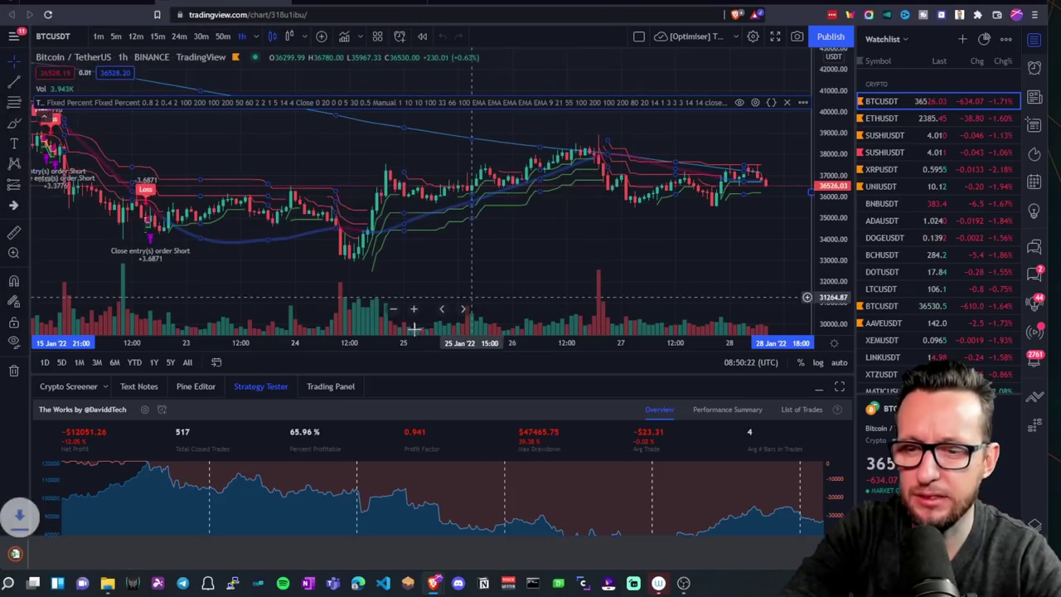
# - Open the saved parameters CSV in Excel and widen column A to fit the parameter names
pyautogui.click(72, 552)
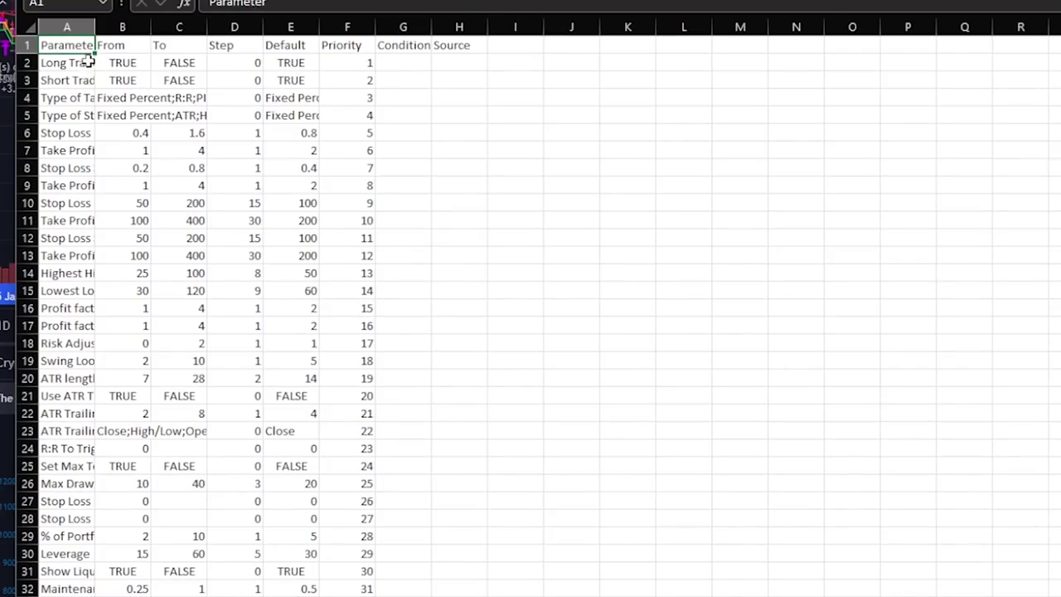
pyautogui.moveTo(79, 27); pyautogui.dragTo(447, 26)
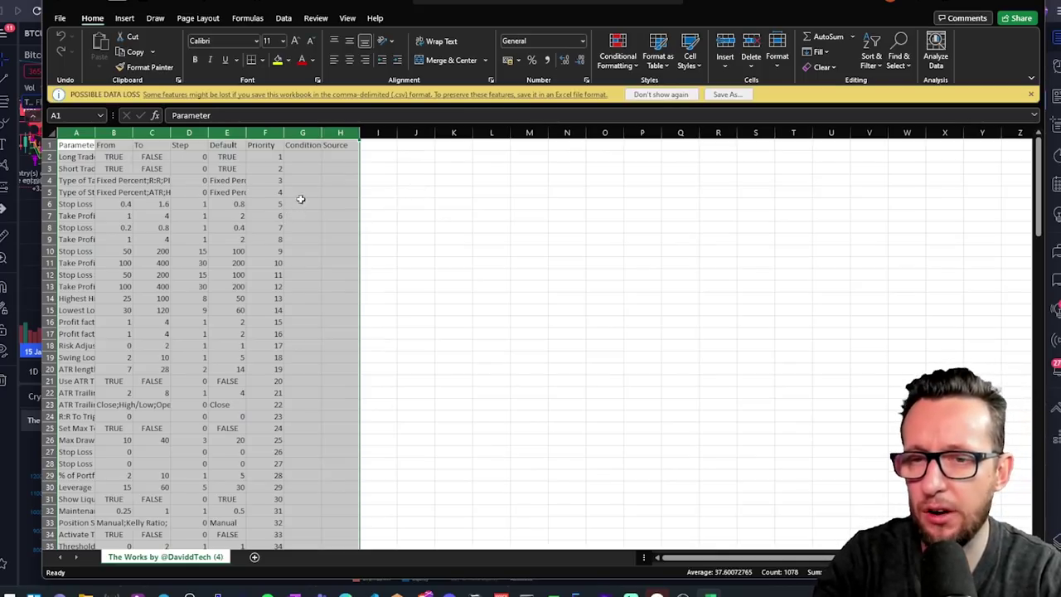
pyautogui.click(226, 191)
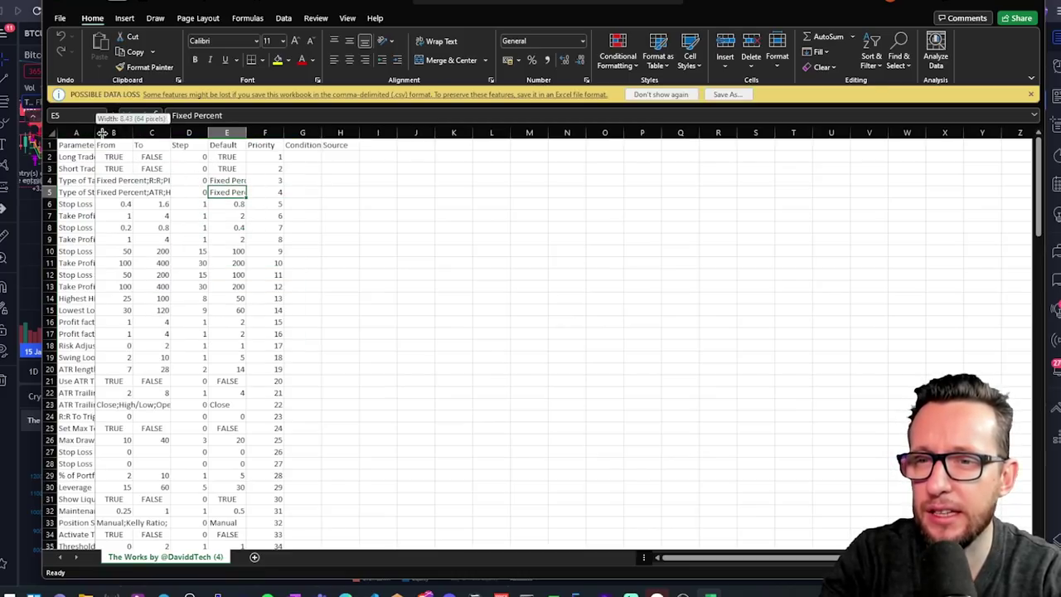
pyautogui.moveTo(94, 132); pyautogui.dragTo(213, 132)
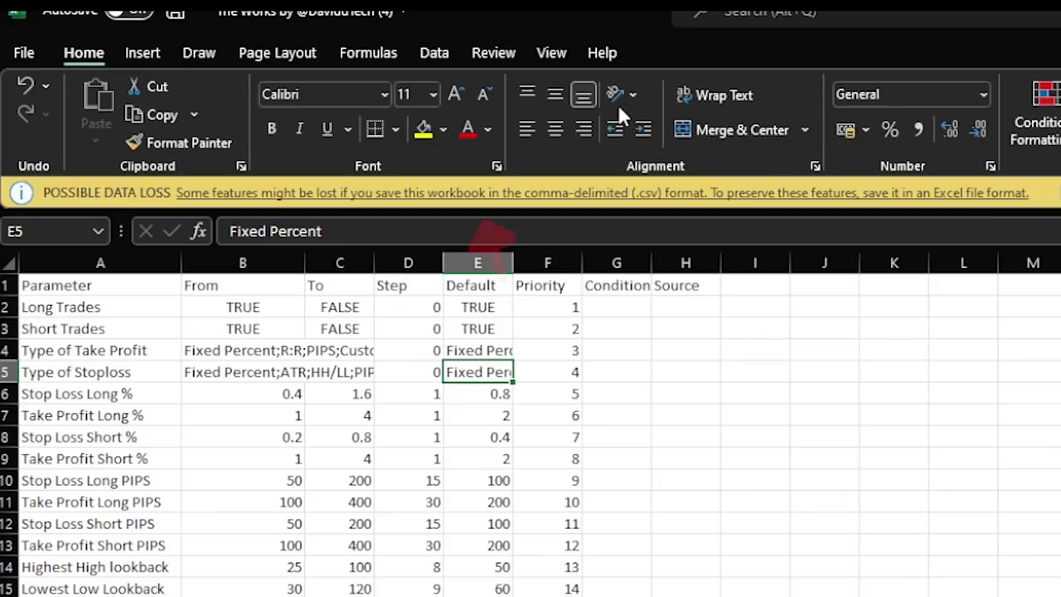
# - Widen the From column to fit the option lists for take profit and stoploss types
pyautogui.click(428, 52)
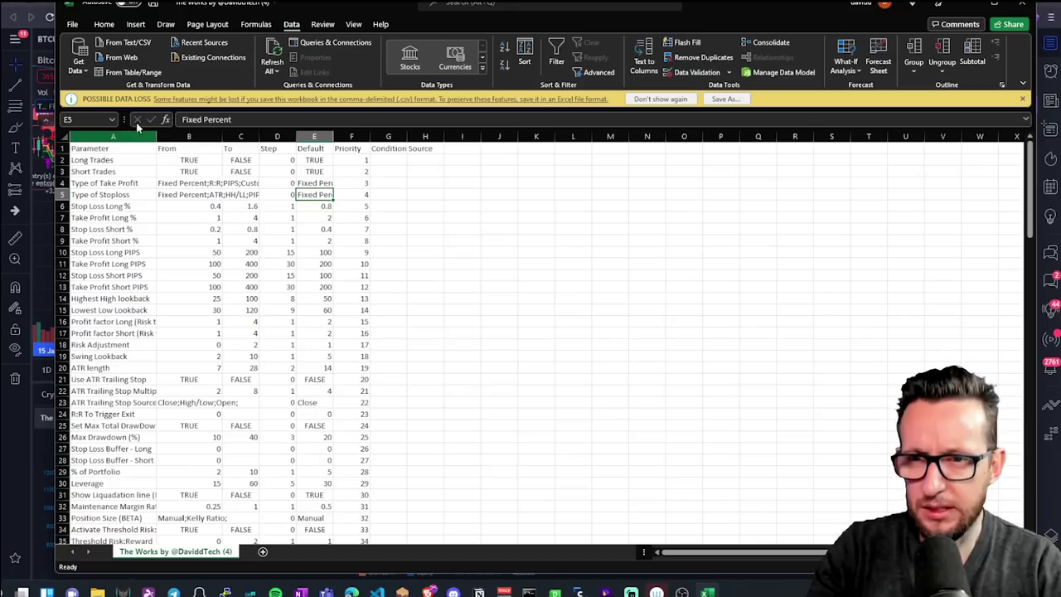
pyautogui.moveTo(298, 5); pyautogui.dragTo(365, 1)
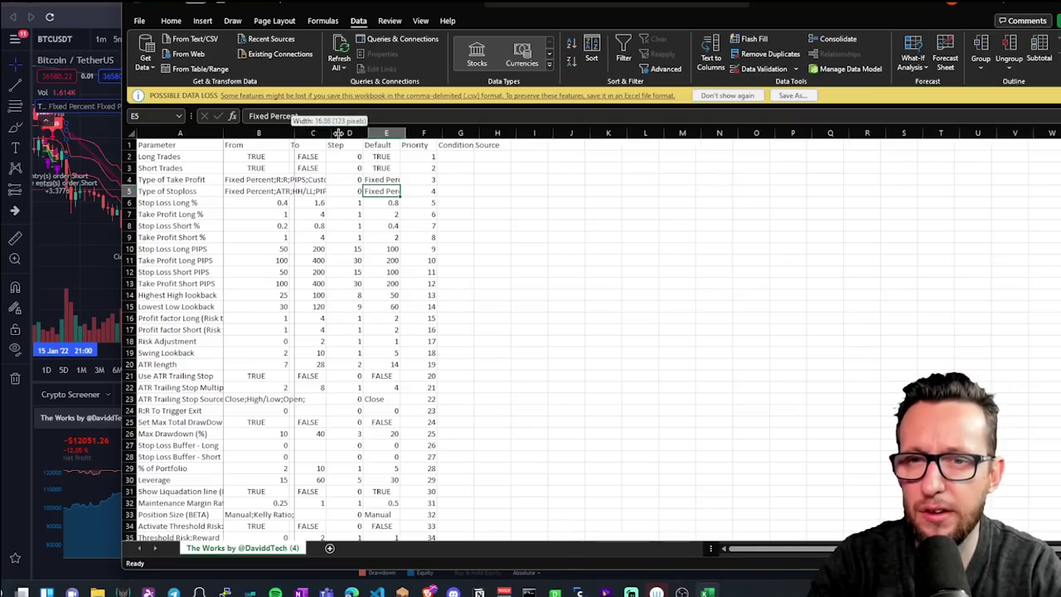
pyautogui.moveTo(289, 133); pyautogui.dragTo(346, 139)
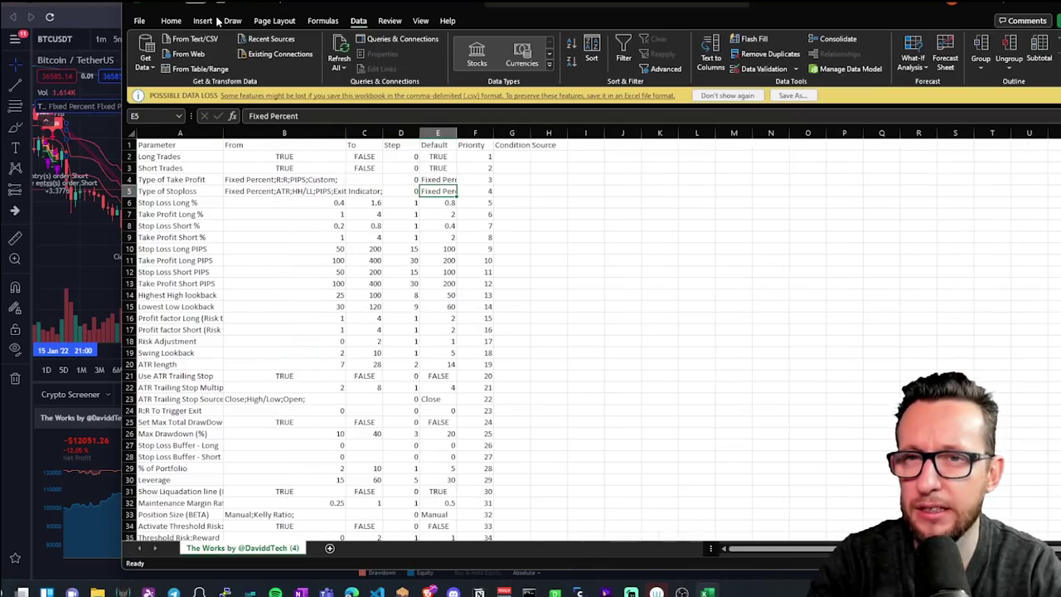
# - Compare the strategy's settings in TradingView with the Excel parameter list, selecting the four fixed percent parameters in A6:A9
pyautogui.moveTo(240, 4); pyautogui.dragTo(402, 55)
pyautogui.hotkey('alt', 'Tab')
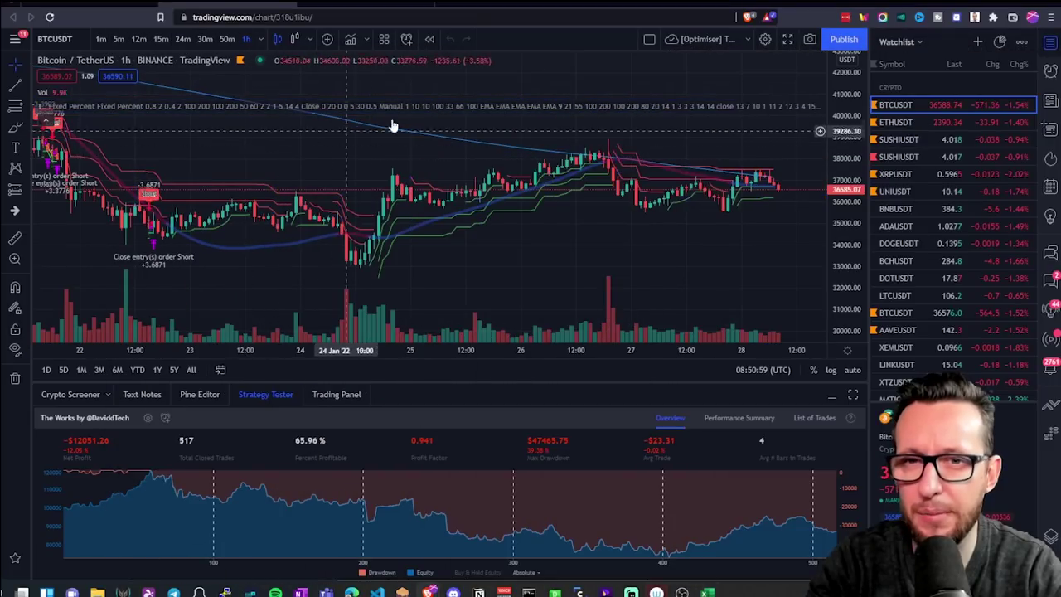
pyautogui.click(769, 107)
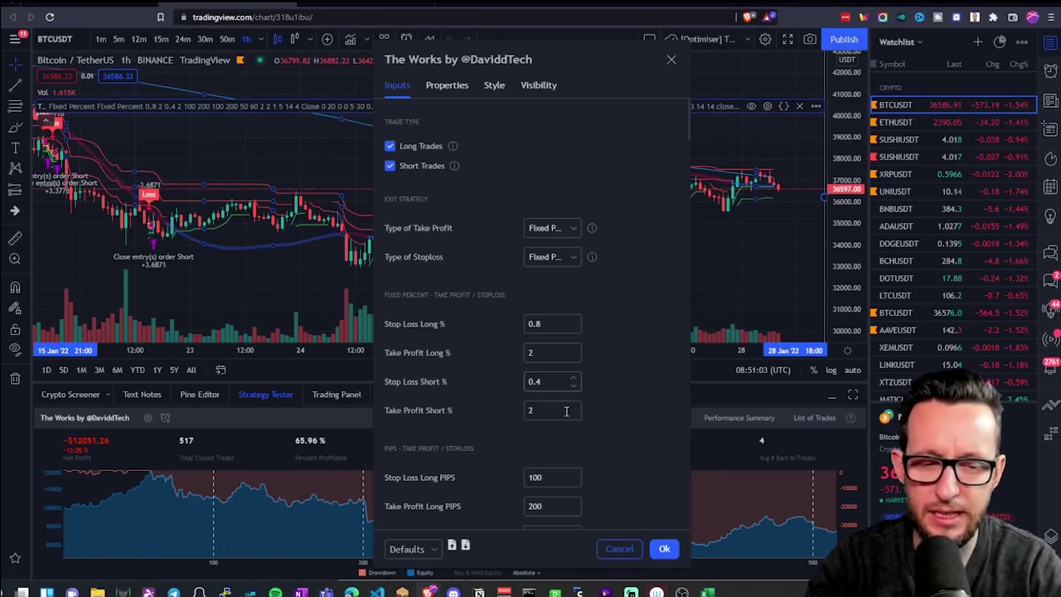
pyautogui.hotkey('alt', 'Tab')
pyautogui.moveTo(573, 65); pyautogui.dragTo(503, 19)
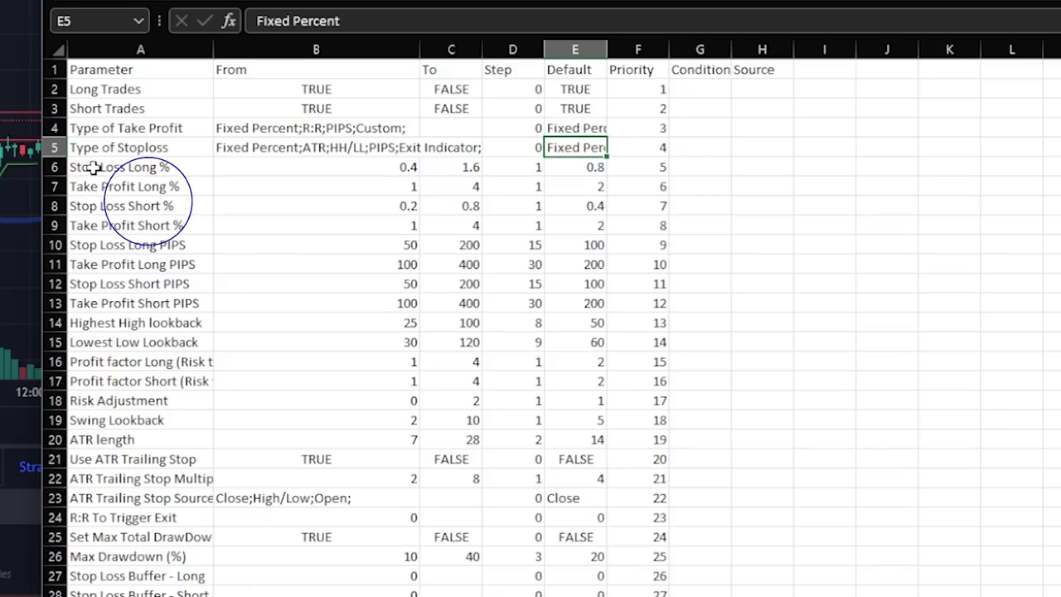
pyautogui.moveTo(93, 168); pyautogui.dragTo(145, 225)
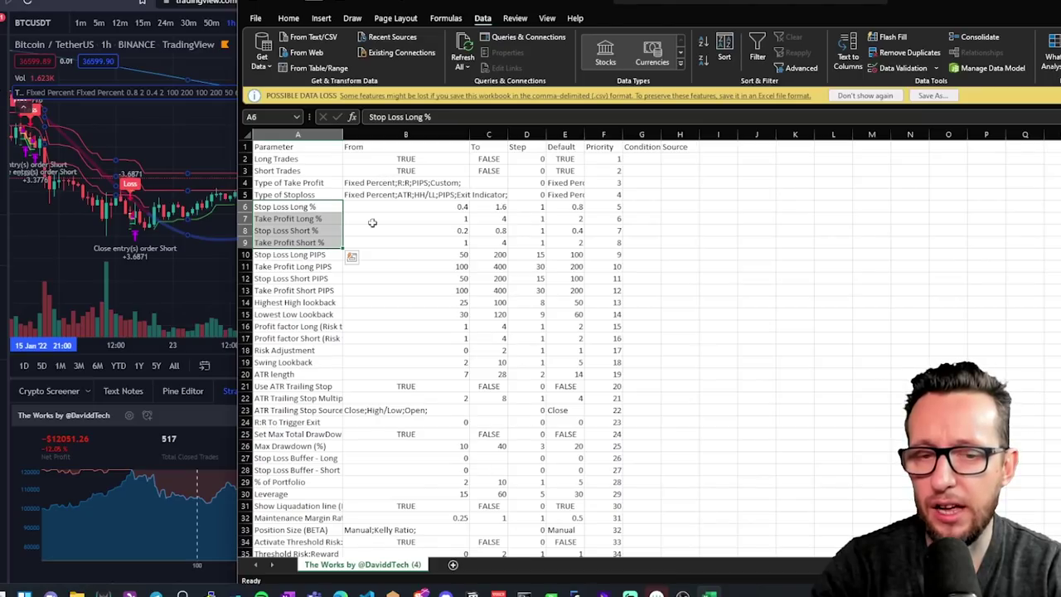
# - Look through the whole exported parameter list down to the Notes row and return to the top
pyautogui.scroll(-18, 536, 247)
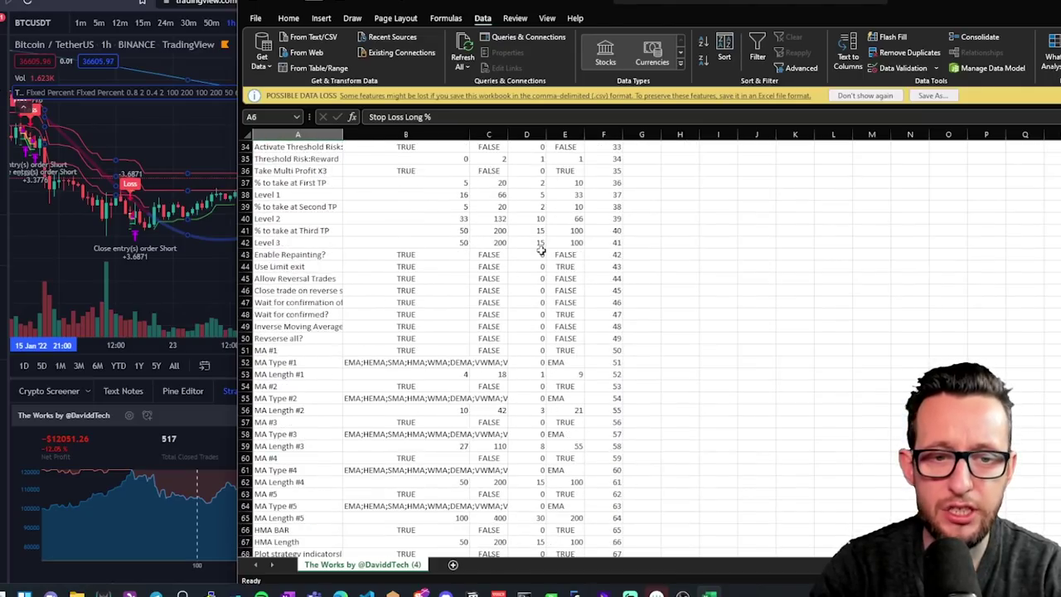
pyautogui.scroll(-9, 541, 256)
pyautogui.scroll(9, 539, 261)
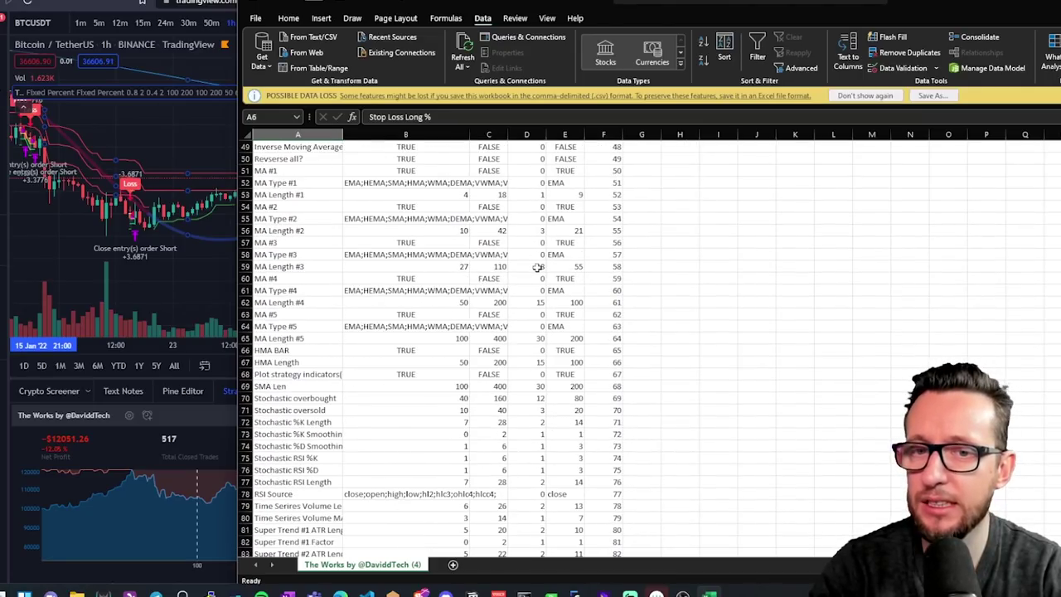
pyautogui.scroll(-5, 537, 269)
pyautogui.scroll(-20, 538, 269)
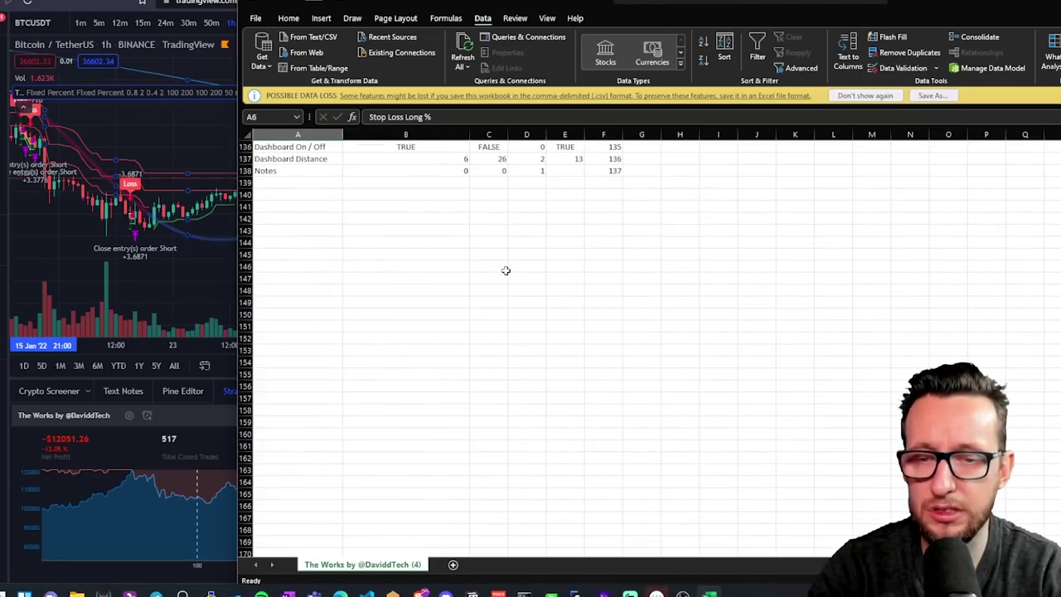
pyautogui.scroll(5, 498, 269)
pyautogui.scroll(20, 486, 269)
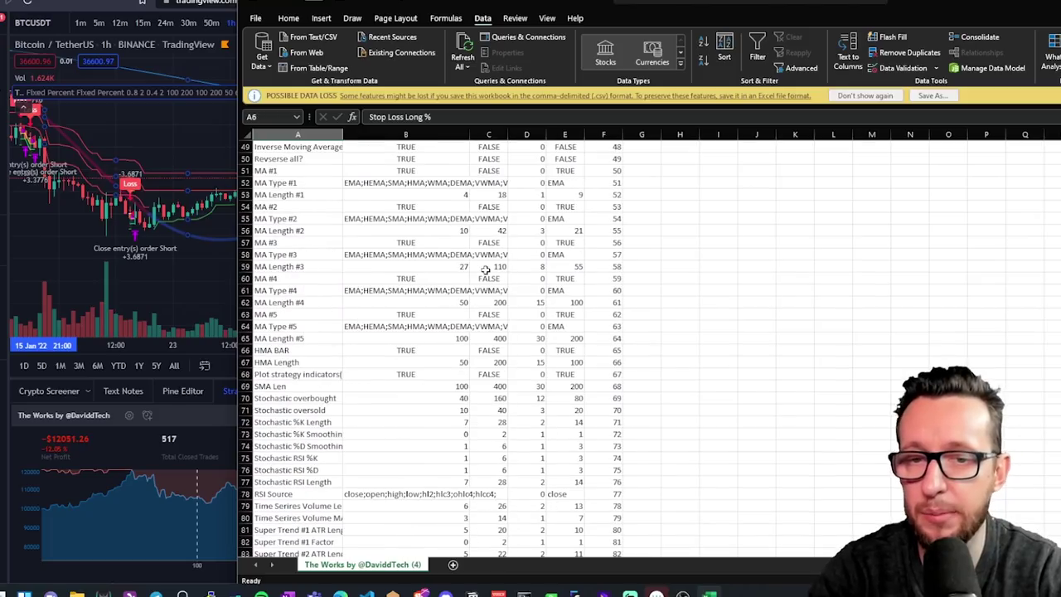
pyautogui.scroll(11, 487, 269)
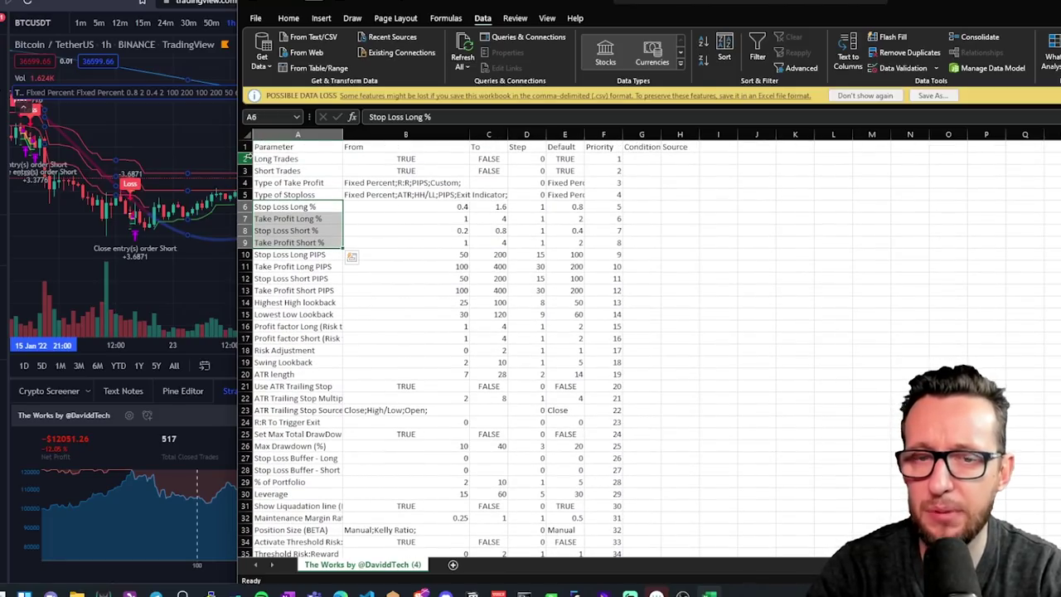
# - Delete rows 2 to 5, from Long Trades through Type of Stoploss, from the parameter list
pyautogui.click(247, 159)
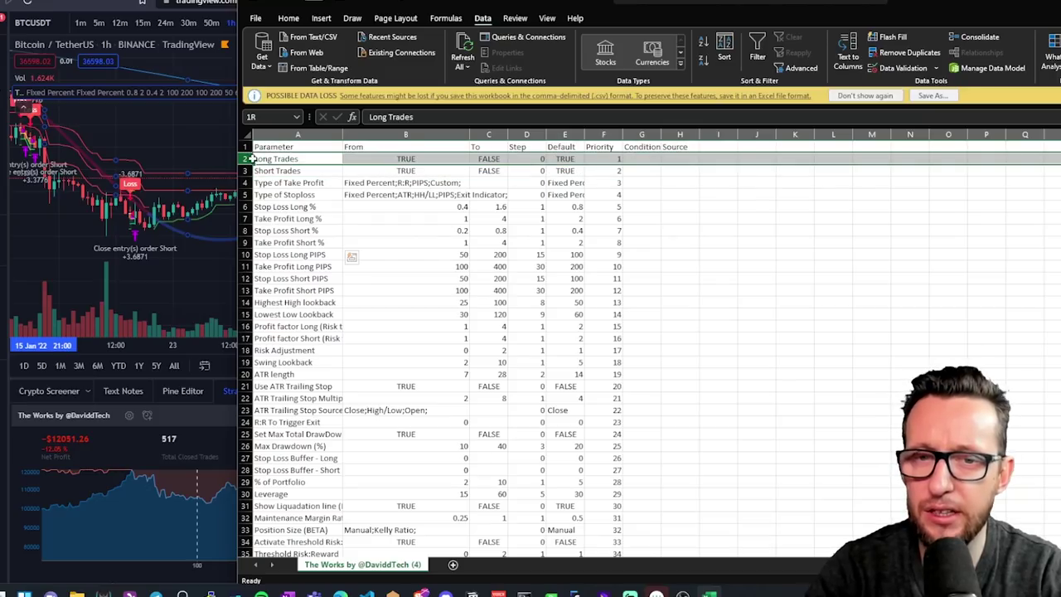
pyautogui.moveTo(247, 158); pyautogui.dragTo(251, 194)
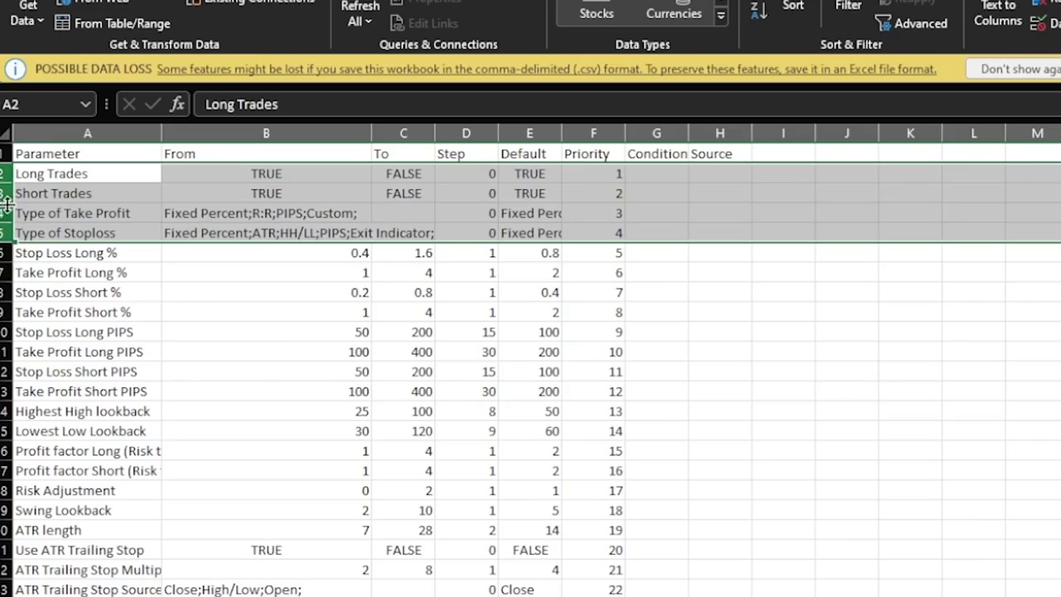
pyautogui.rightClick(5, 189)
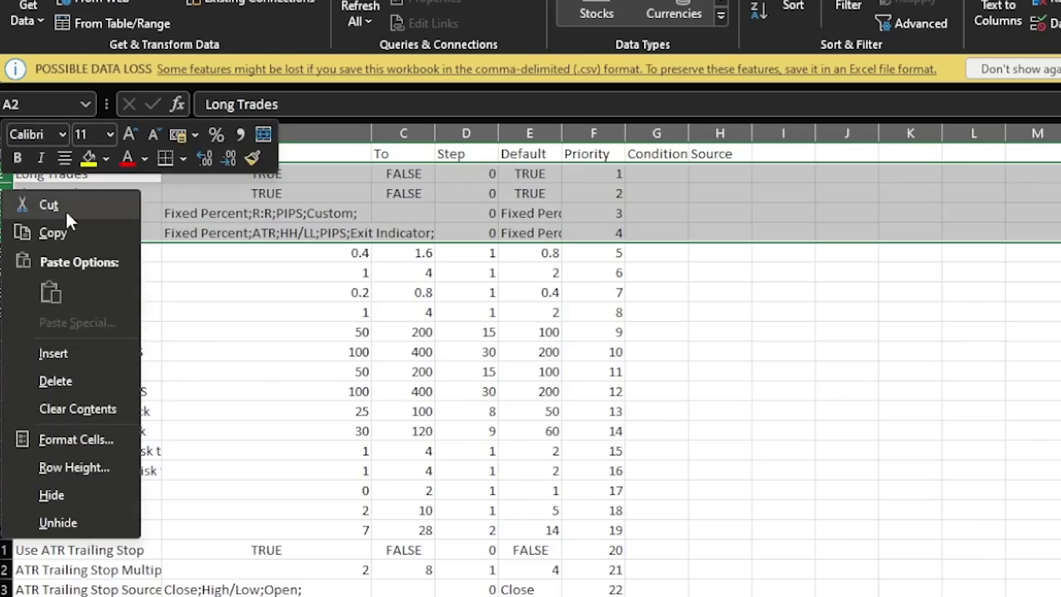
pyautogui.click(94, 381)
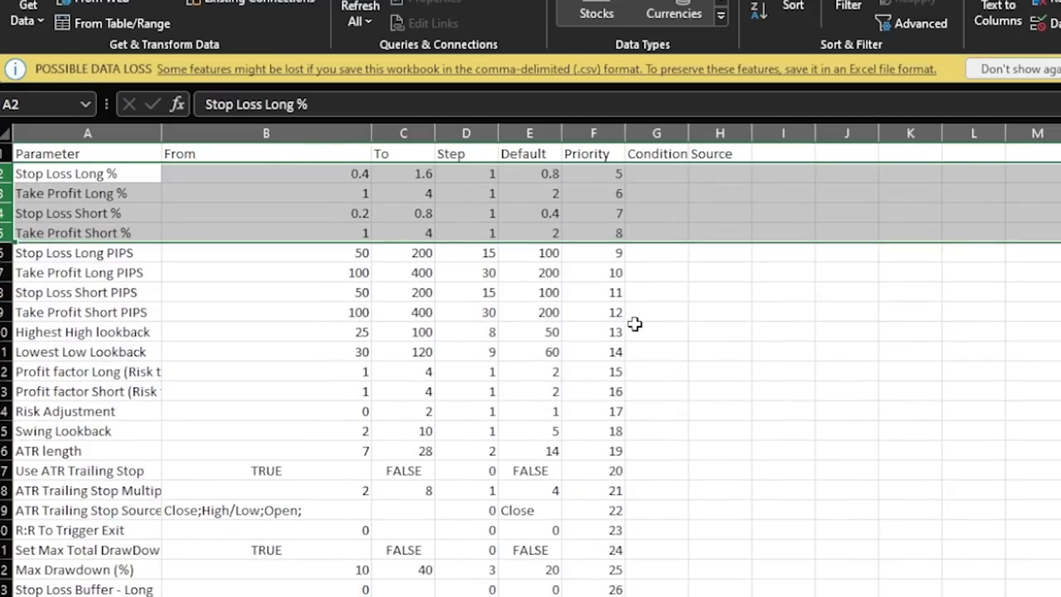
# - Delete every row from Stop Loss Long PIPS down to Notes, keeping only the four percent parameters
pyautogui.moveTo(3, 253); pyautogui.dragTo(3, 594)
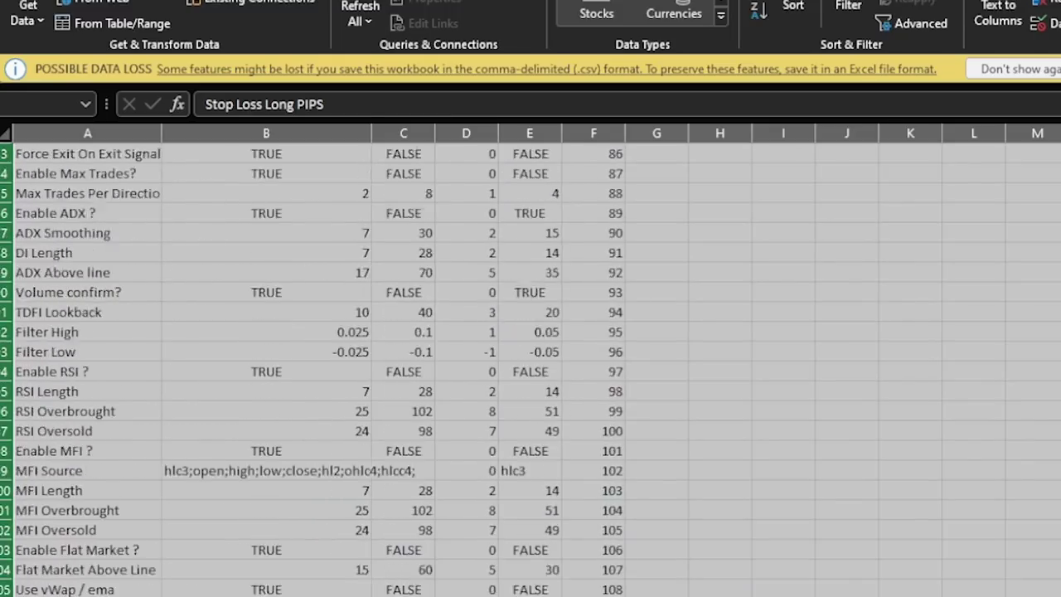
pyautogui.rightClick(184, 569)
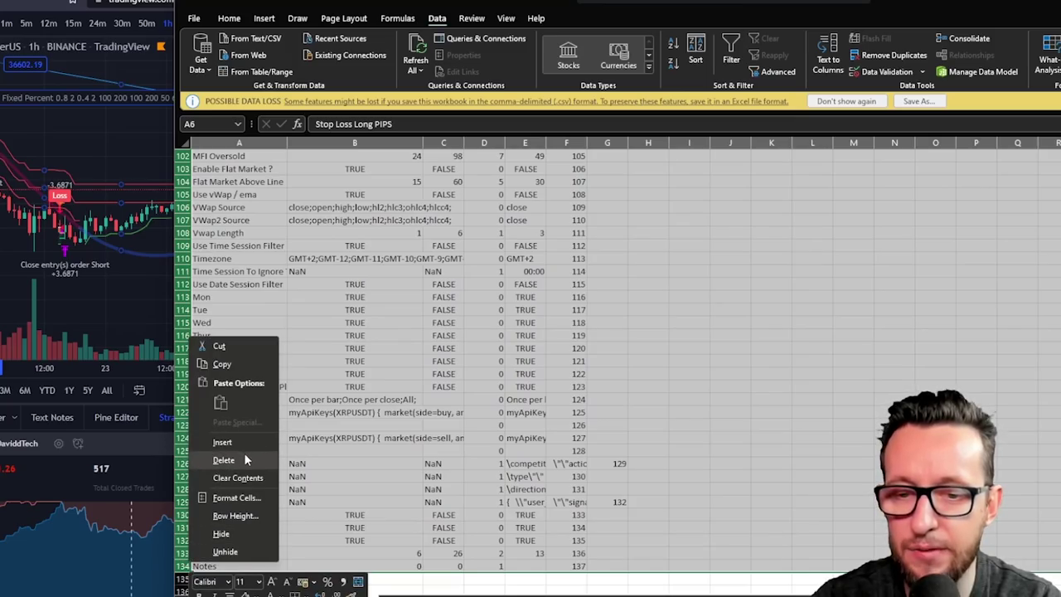
pyautogui.click(246, 459)
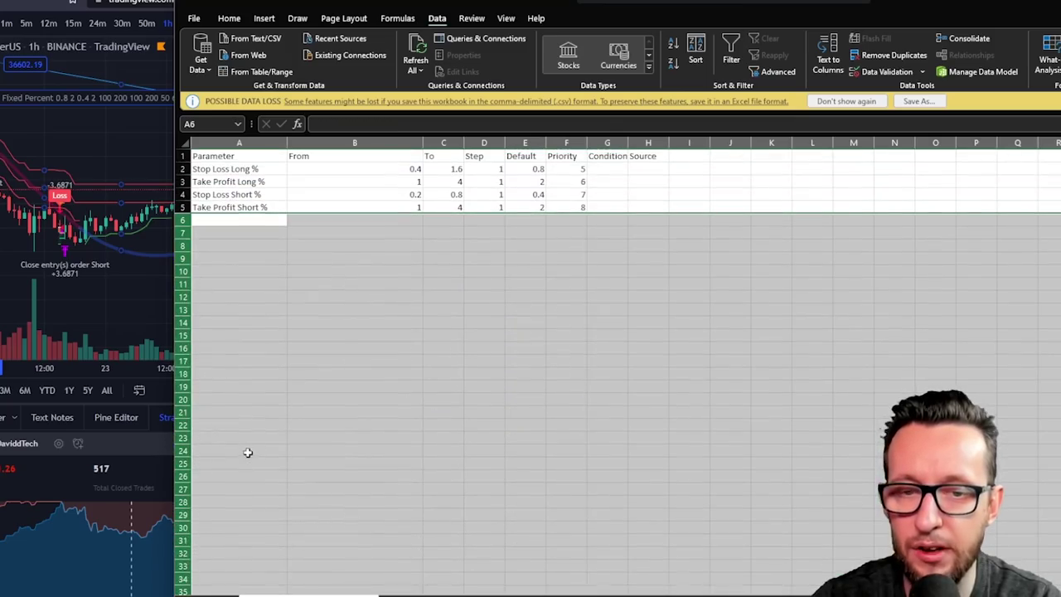
pyautogui.click(374, 336)
pyautogui.click(353, 257)
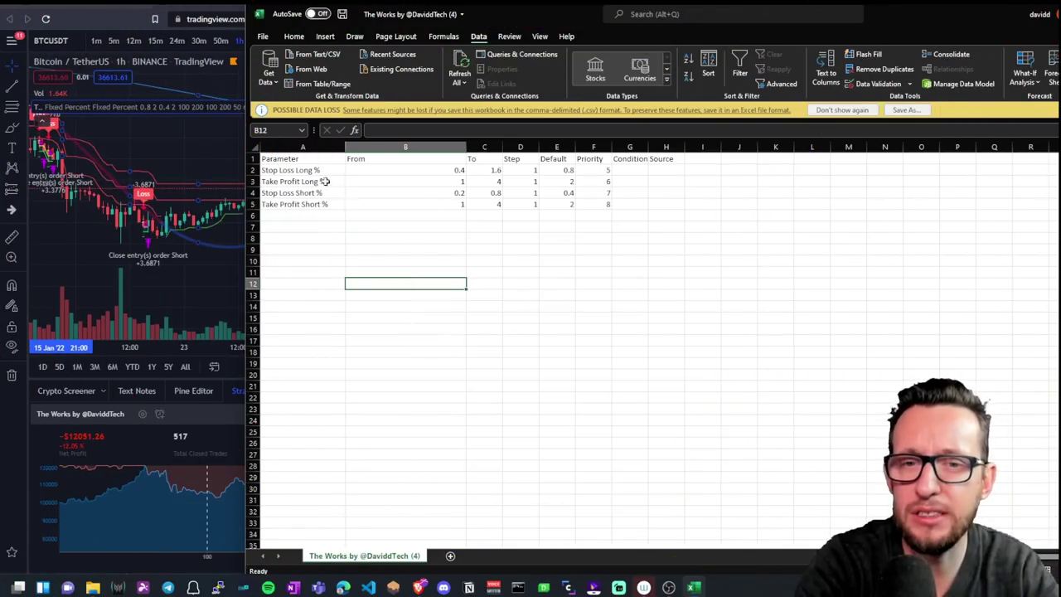
pyautogui.click(667, 192)
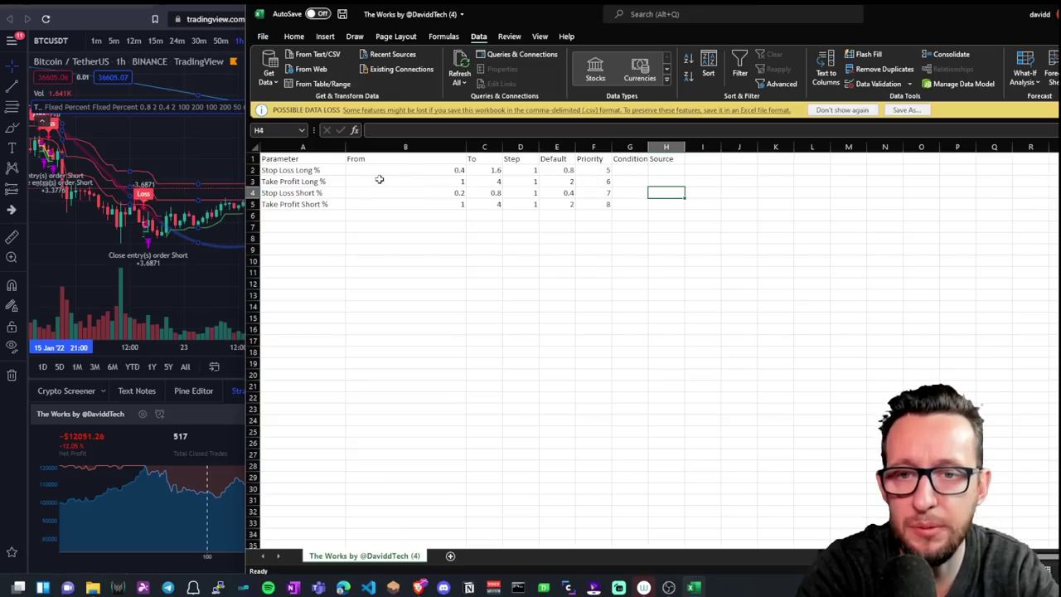
pyautogui.click(304, 170)
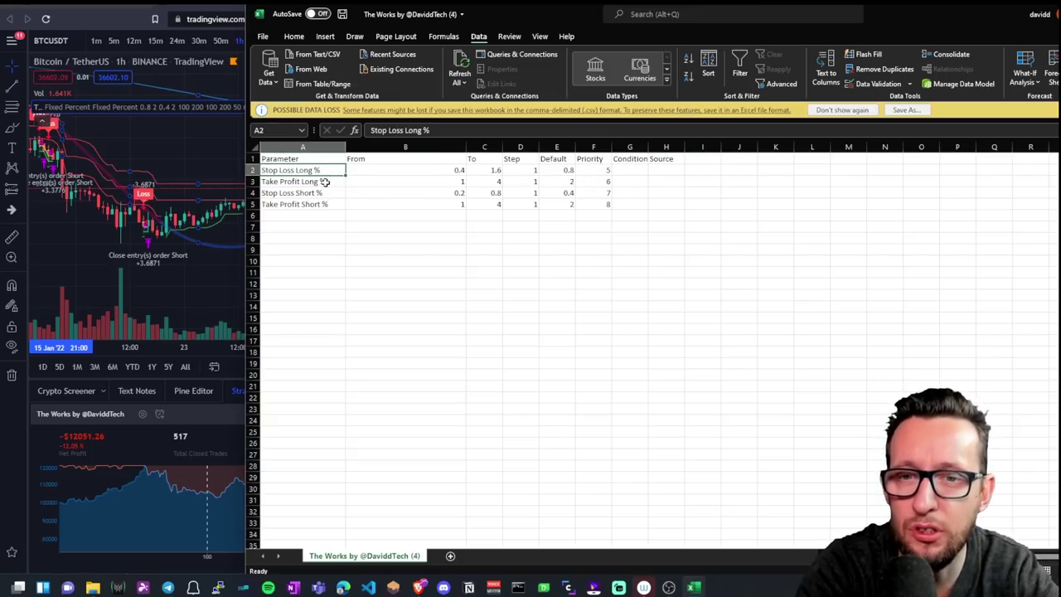
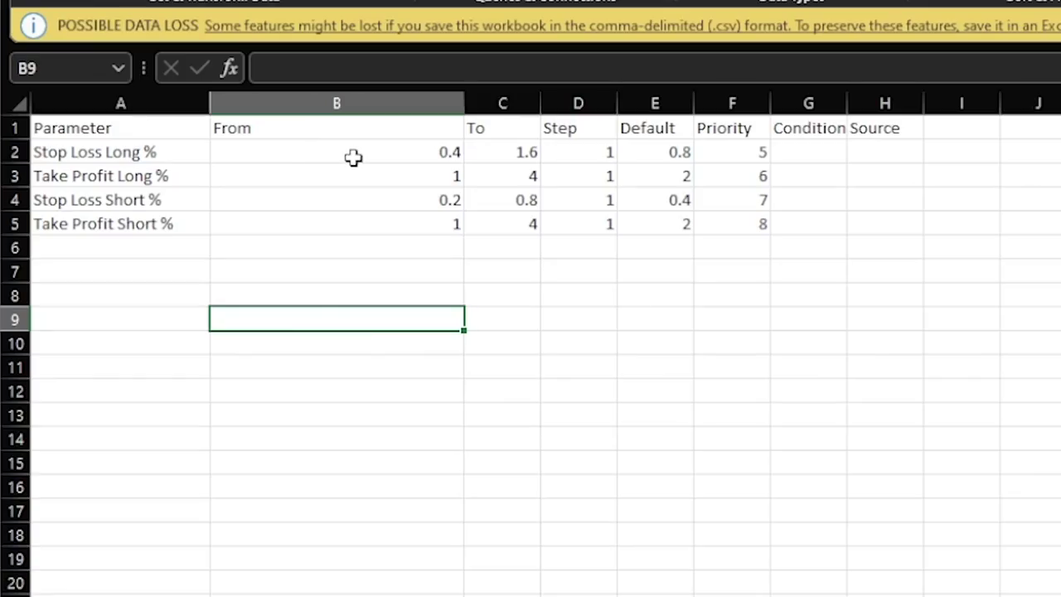
# - Fill the From value 0.4 of Stop Loss Long % down to the other three parameters in B3:B5
pyautogui.press('Up')
pyautogui.press('Up')
pyautogui.press('Up')
pyautogui.press('Up')
pyautogui.press('Up')
pyautogui.press('Up')
pyautogui.press('Up')
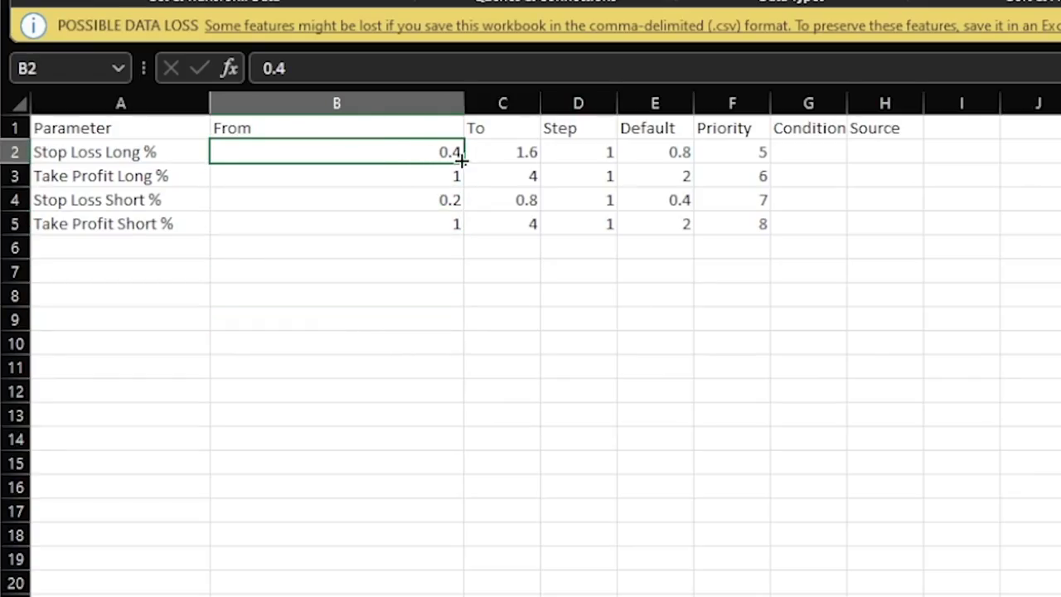
pyautogui.moveTo(468, 164); pyautogui.dragTo(478, 229)
pyautogui.click(554, 224)
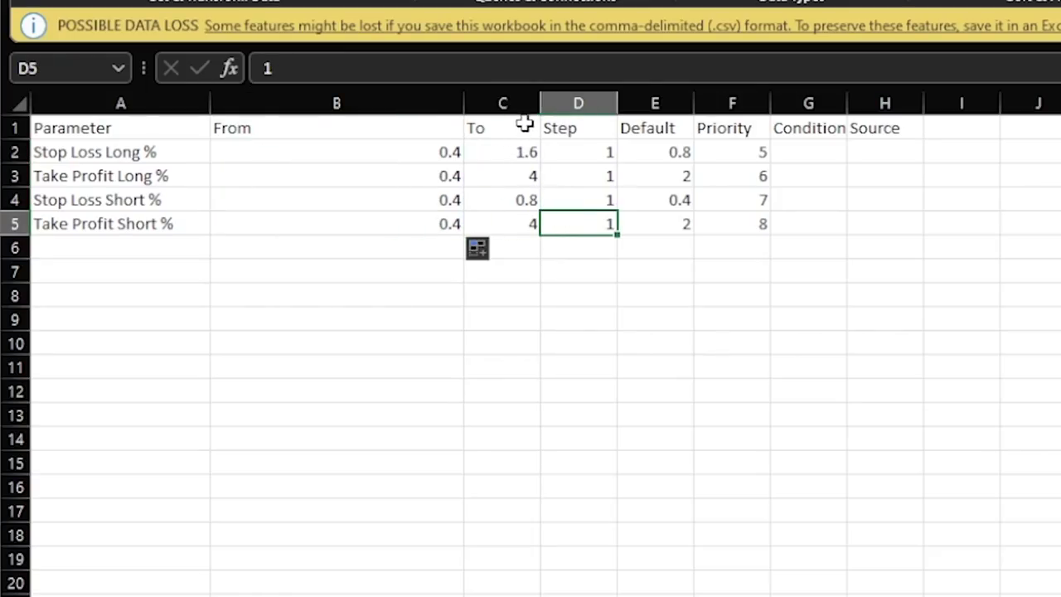
# - Widen the To column and set the To value to 2 for all four parameters in C2:C5
pyautogui.moveTo(542, 102); pyautogui.dragTo(578, 104)
pyautogui.click(535, 150)
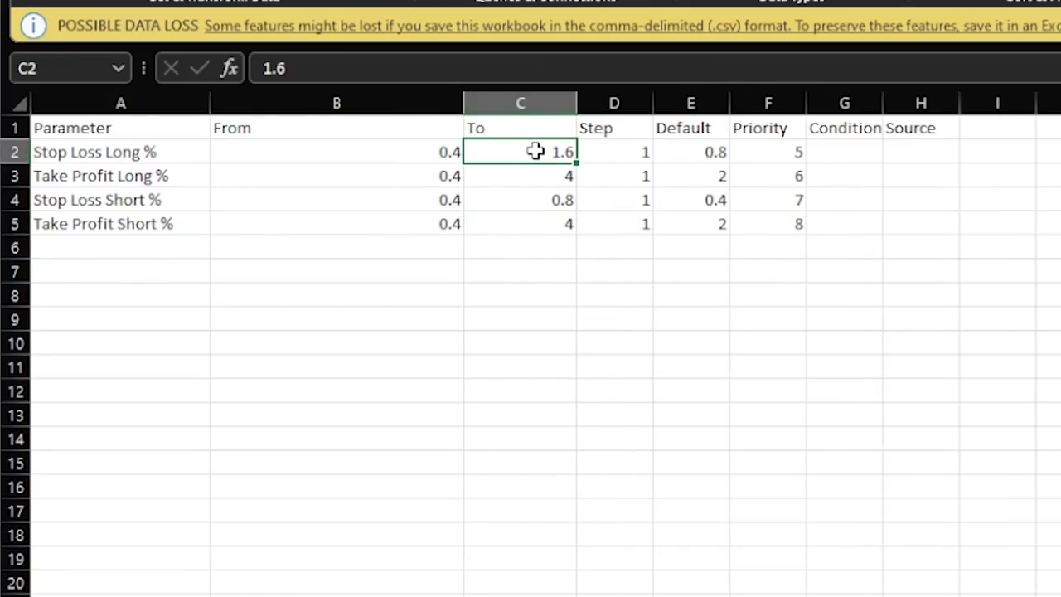
pyautogui.write('2')
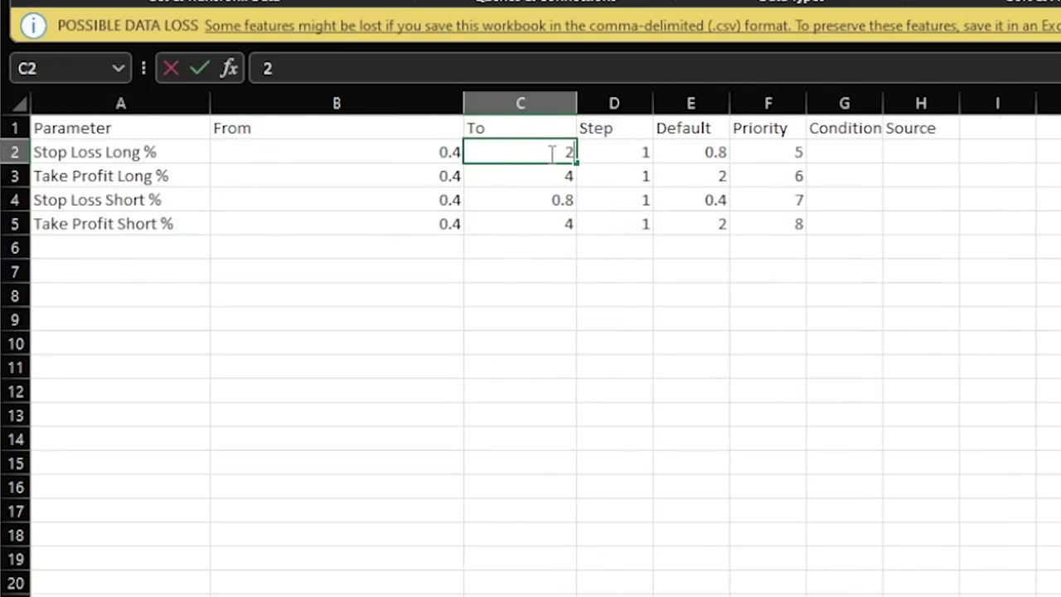
pyautogui.moveTo(578, 161); pyautogui.dragTo(576, 238)
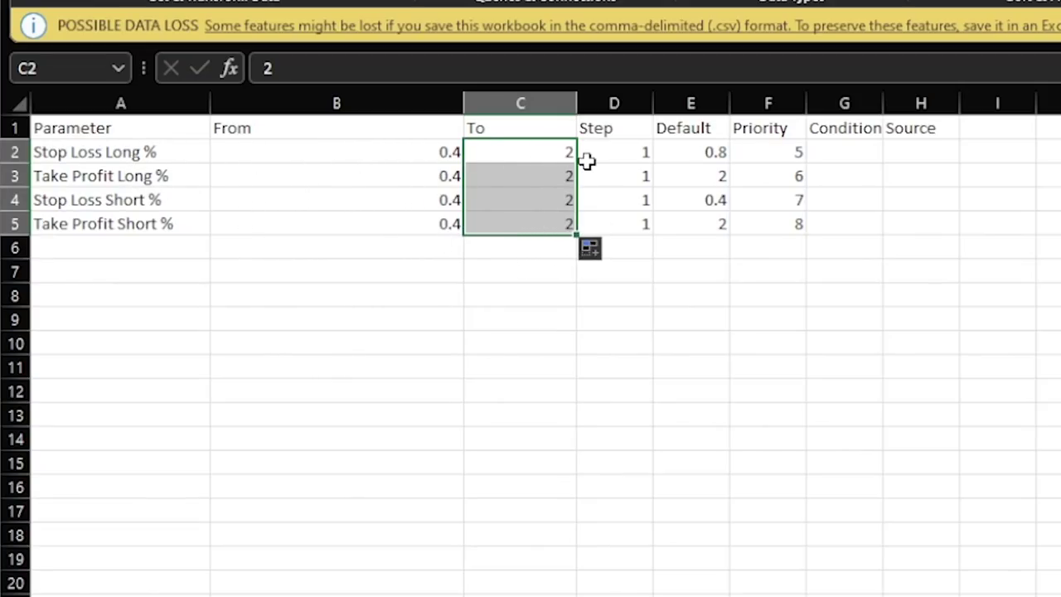
# - Set the Step value to 0.1 for all four parameters in D2:D5
pyautogui.click(627, 168)
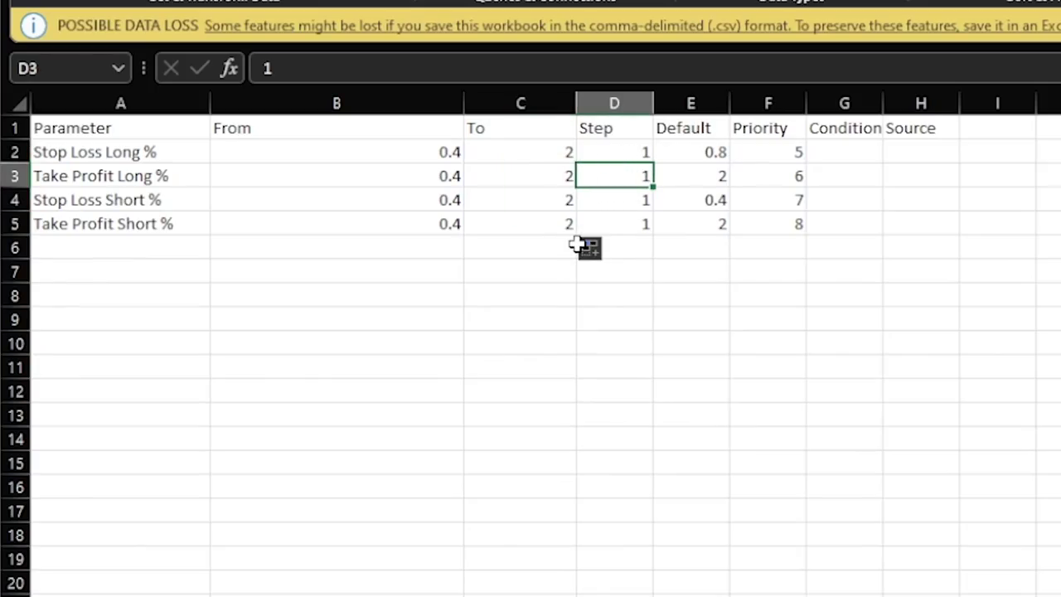
pyautogui.click(620, 155)
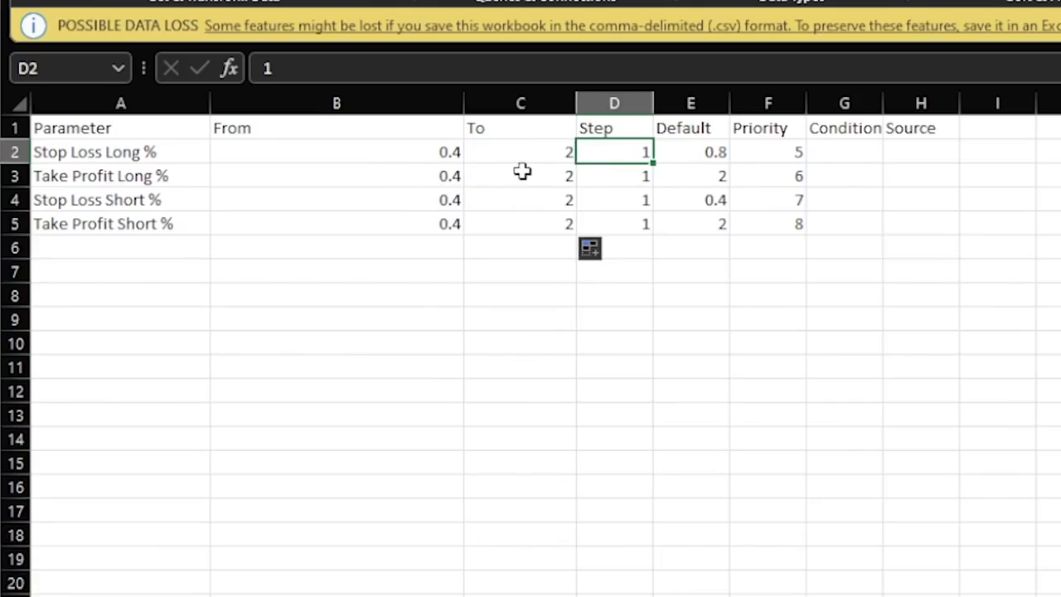
pyautogui.doubleClick(638, 152)
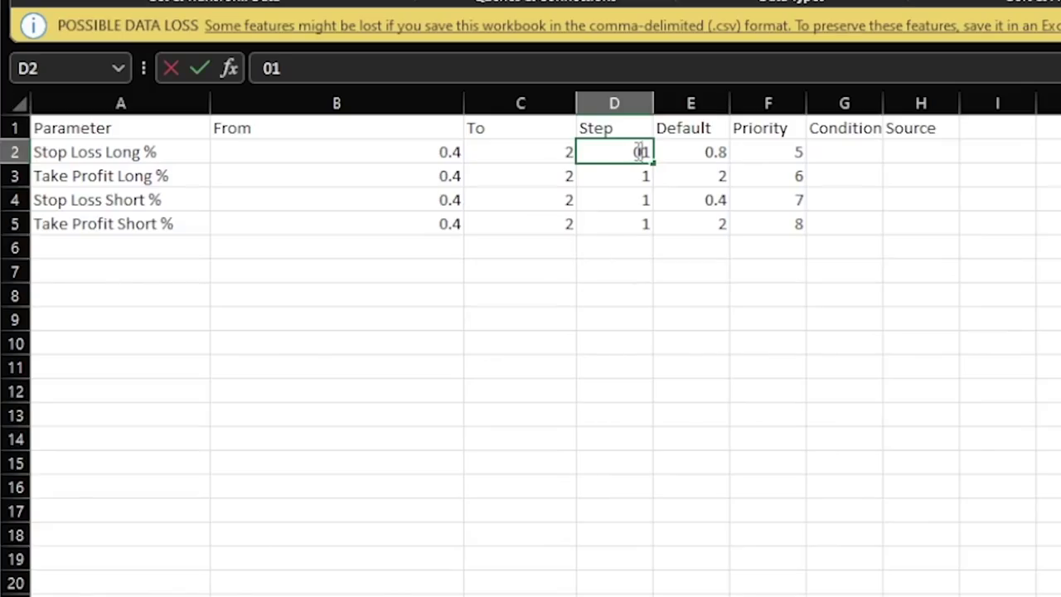
pyautogui.click(489, 159)
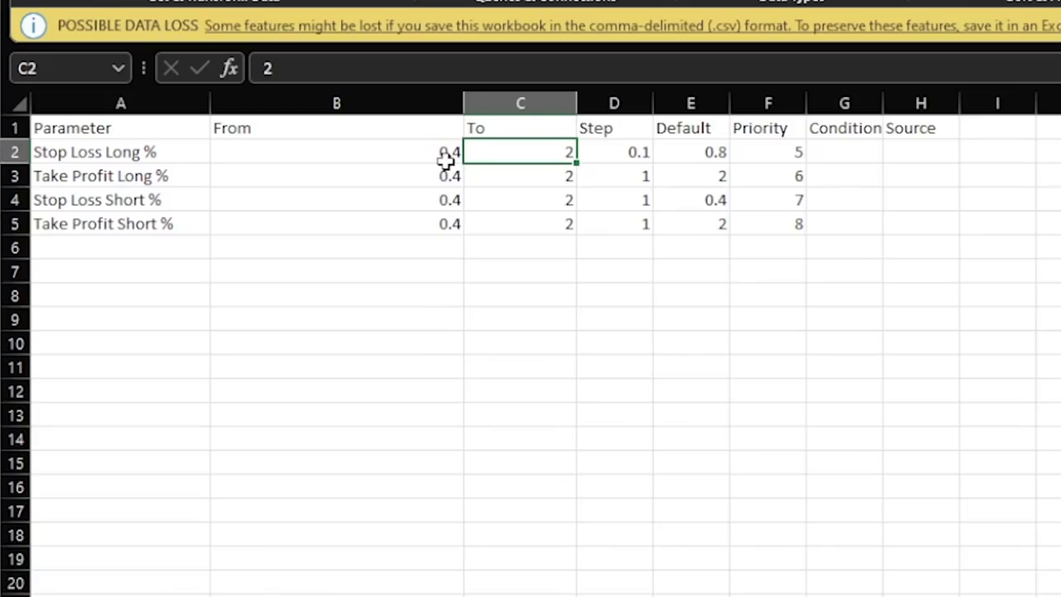
pyautogui.click(626, 155)
pyautogui.moveTo(653, 163); pyautogui.dragTo(657, 235)
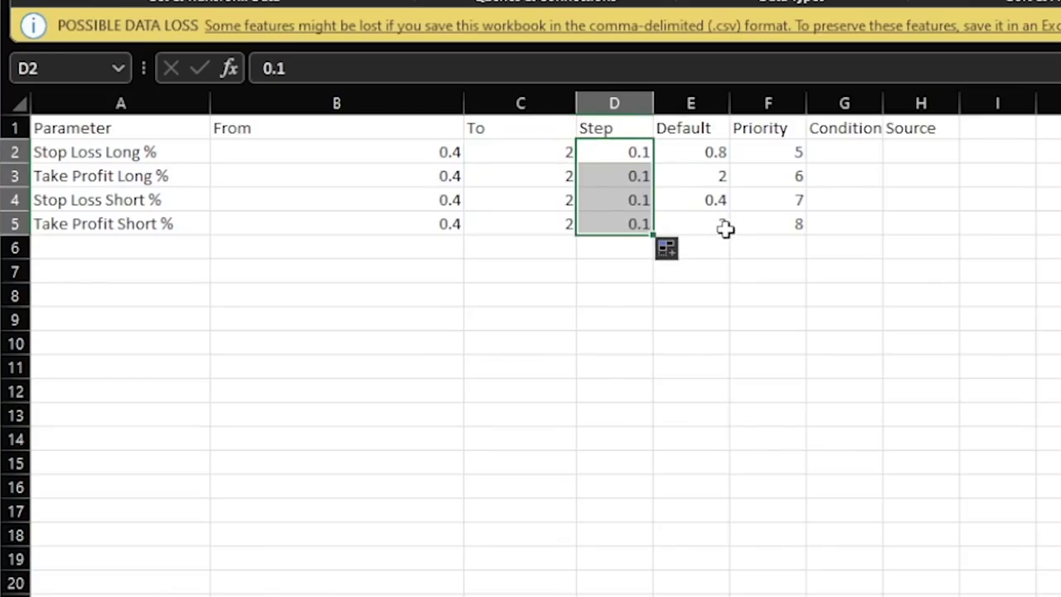
pyautogui.click(716, 153)
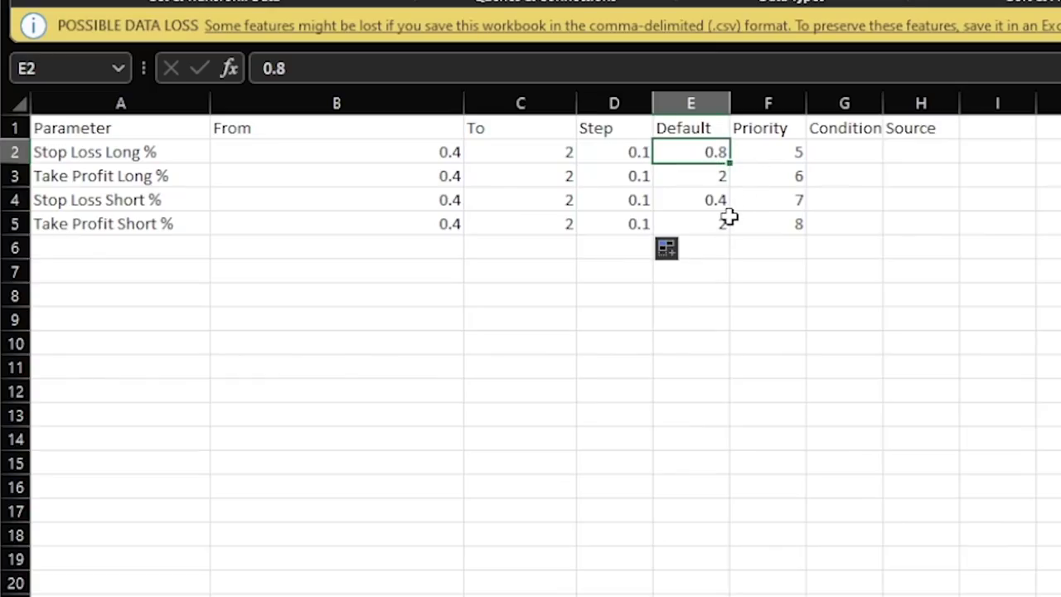
pyautogui.click(760, 183)
pyautogui.write('5 6 7 8')
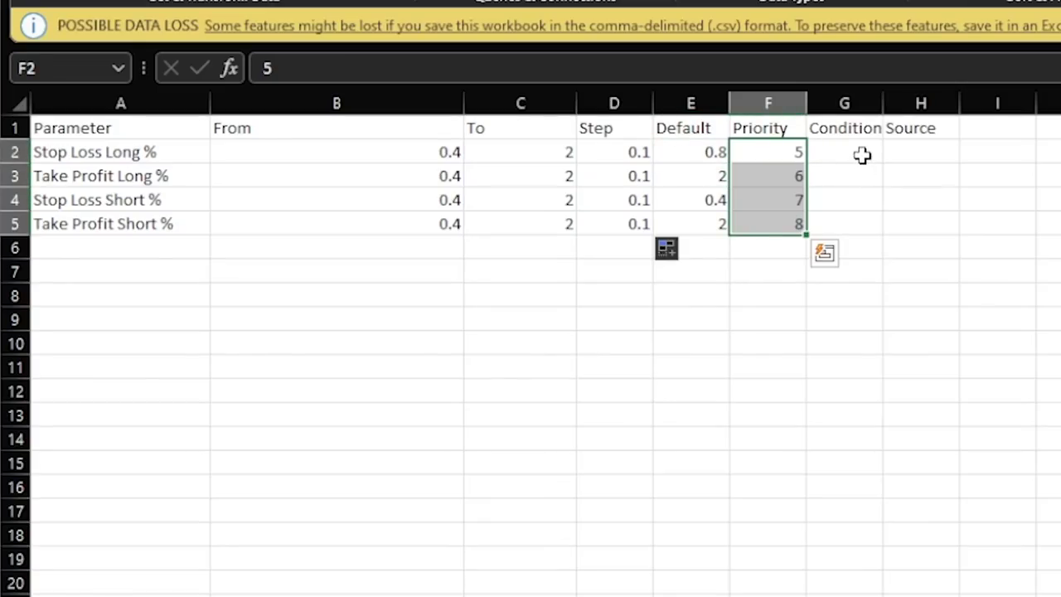
# - Widen the Condition column so its heading stands clear of the Source heading
pyautogui.click(862, 155)
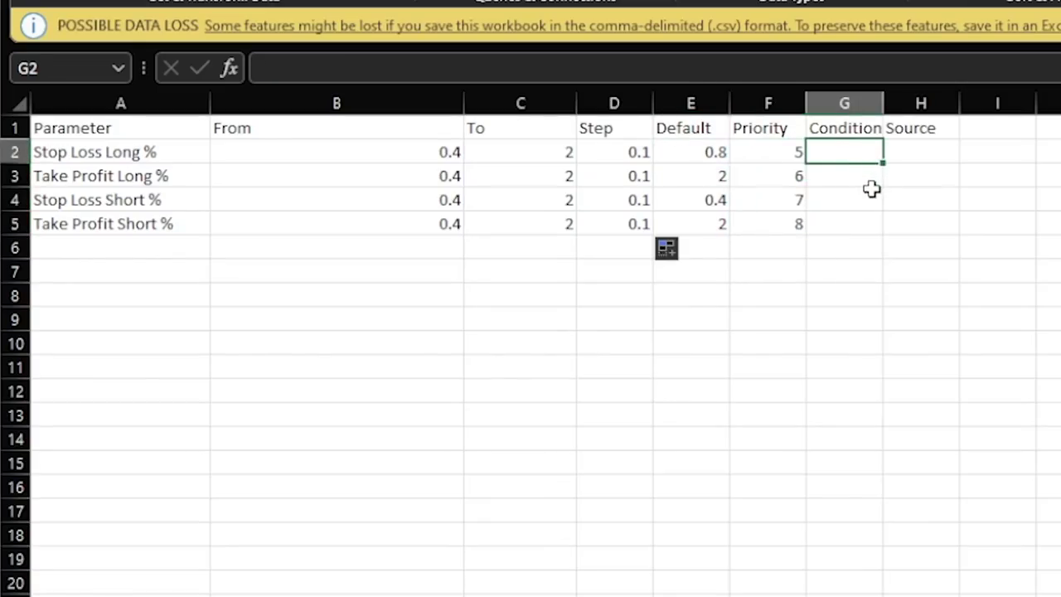
pyautogui.moveTo(882, 104); pyautogui.dragTo(935, 108)
pyautogui.moveTo(674, 106); pyautogui.dragTo(683, 110)
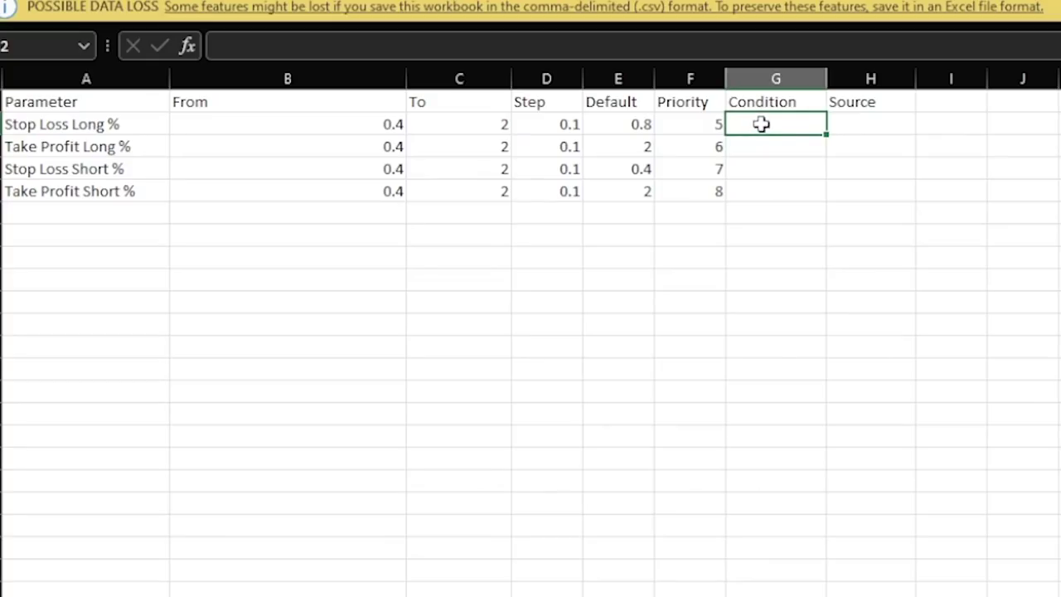
# - Give Stop Loss Long % the condition < with Take Profit Long % as its source
pyautogui.write('<')
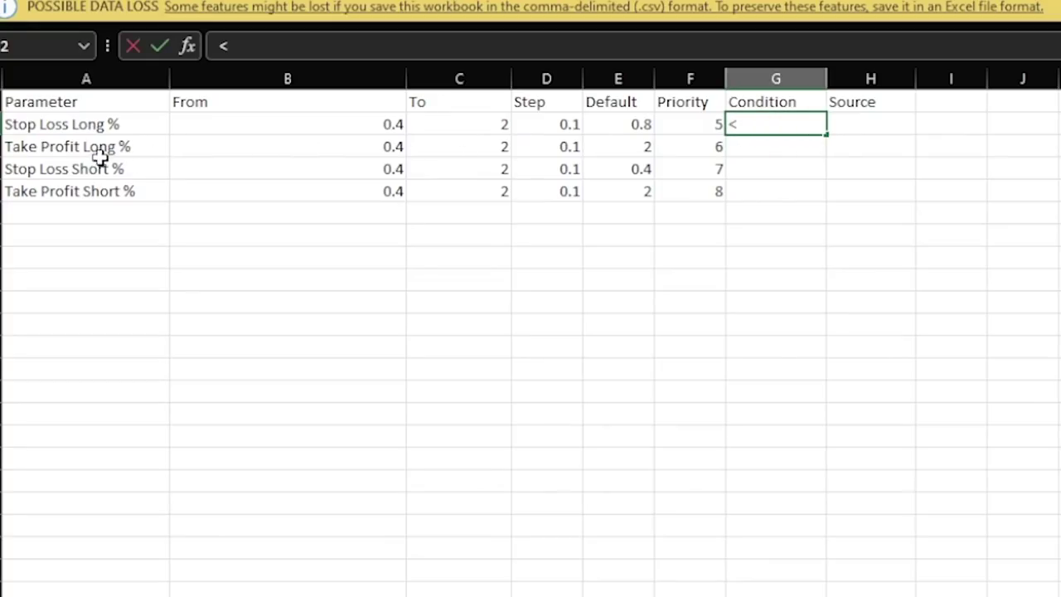
pyautogui.click(164, 146)
pyautogui.hotkey('ctrl', 'c')
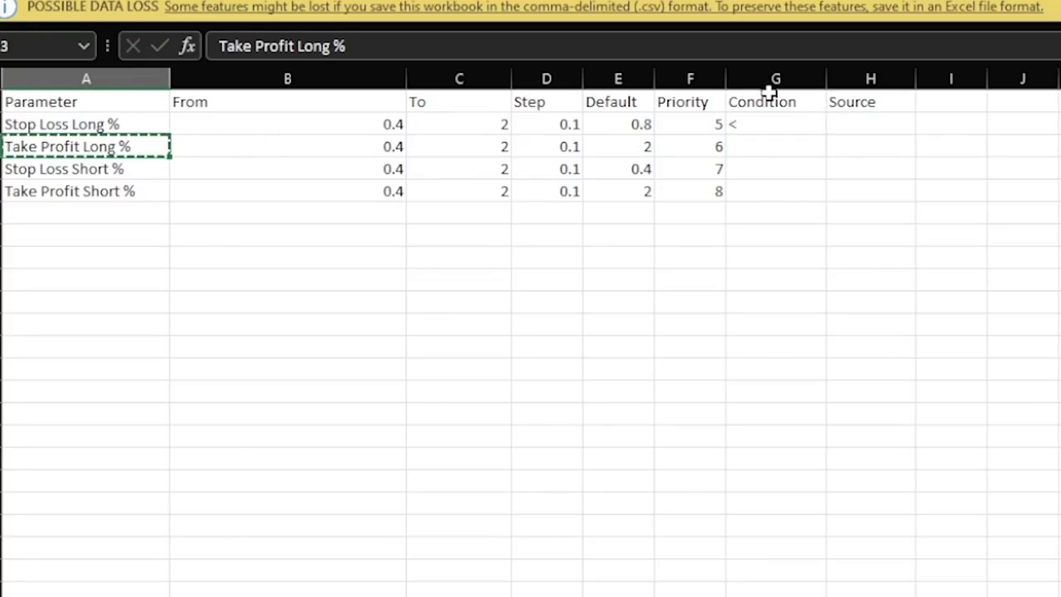
pyautogui.click(838, 121)
pyautogui.hotkey('ctrl', 'v')
# - Give Take Profit Long % the condition > with Stop Loss Long % as its source
pyautogui.click(793, 174)
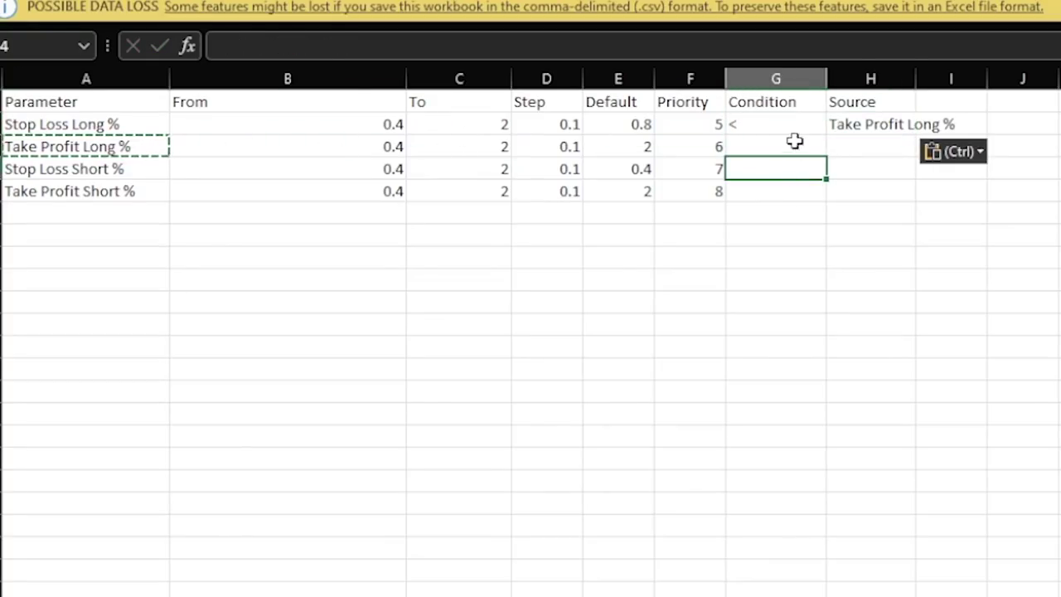
pyautogui.click(775, 149)
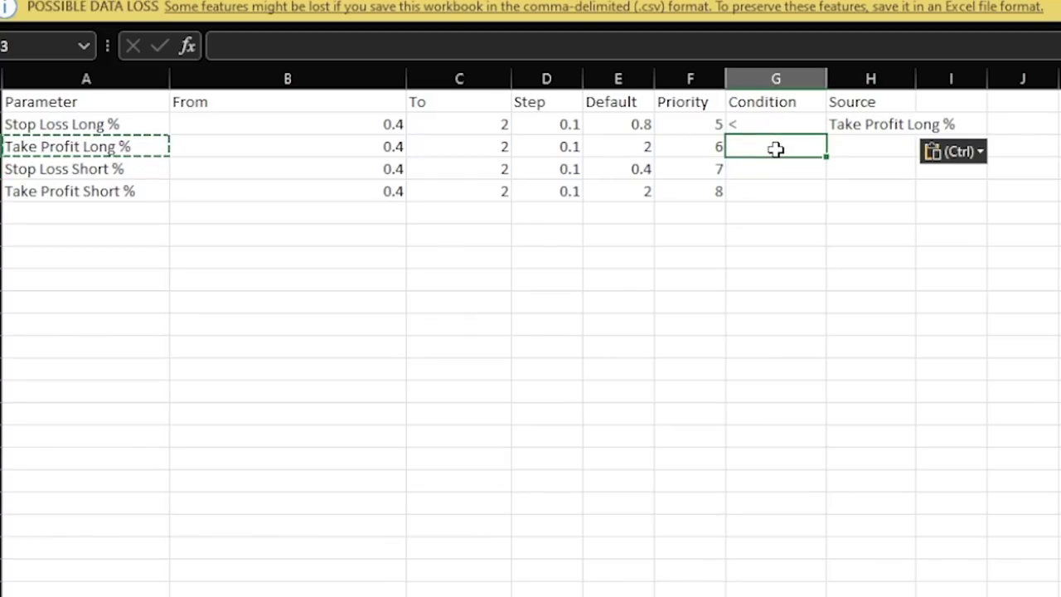
pyautogui.write('>')
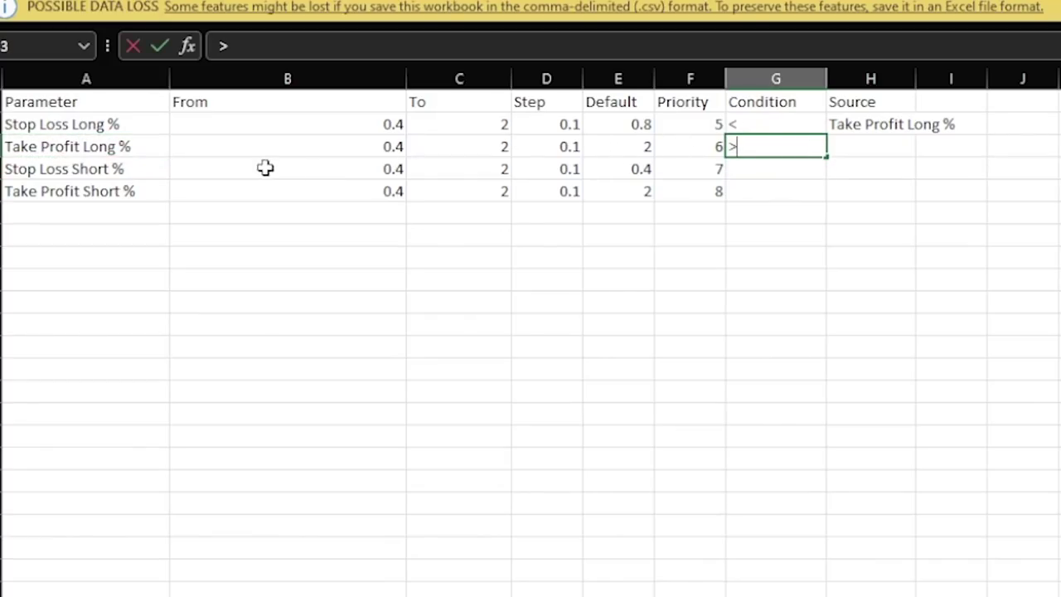
pyautogui.click(108, 123)
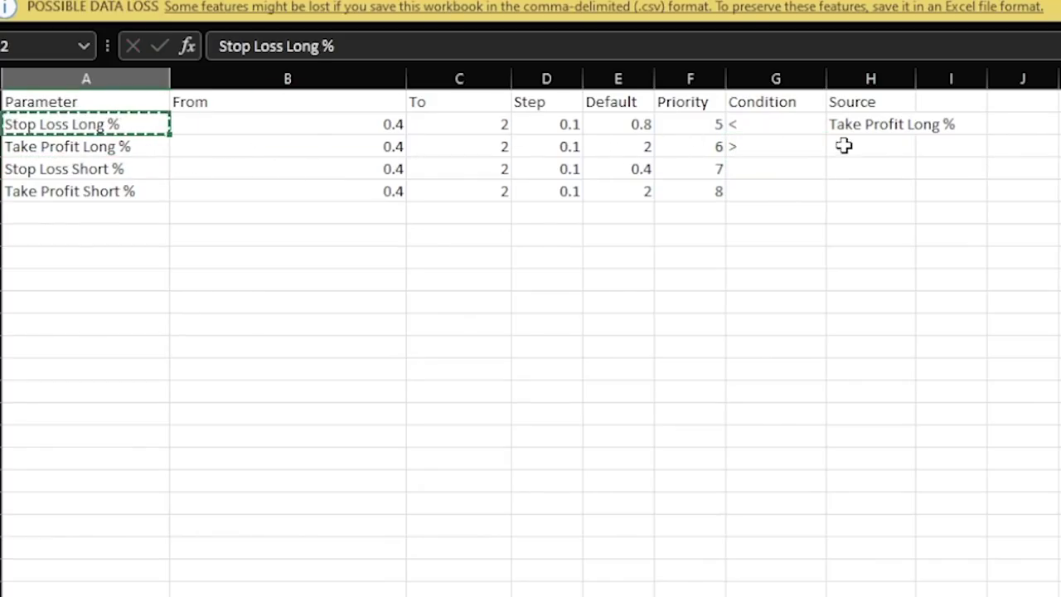
pyautogui.click(898, 150)
pyautogui.hotkey('ctrl', 'v')
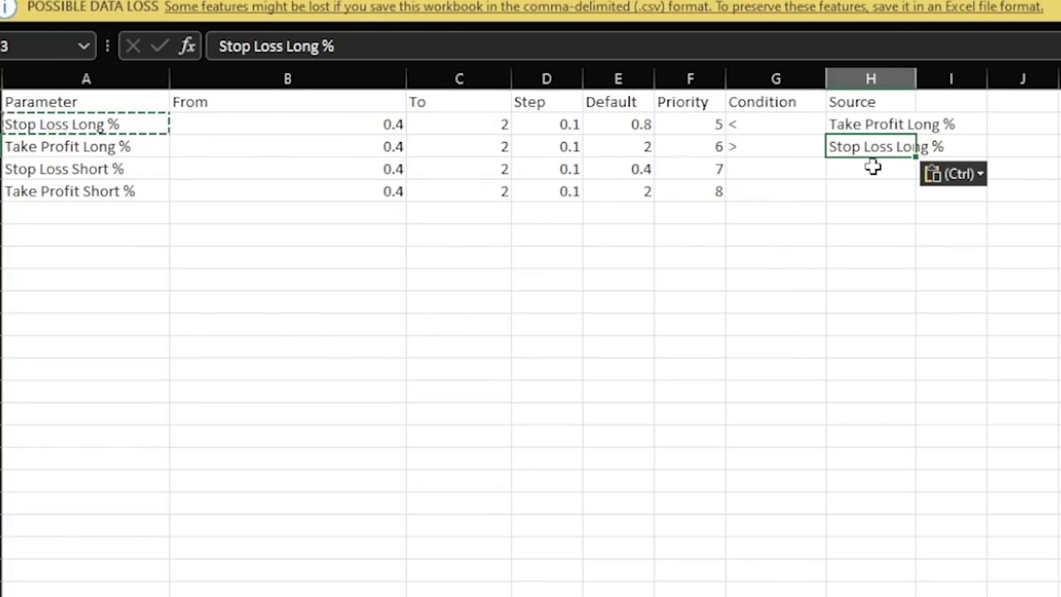
# - Give Stop Loss Short % the condition < with Take Profit Short % as its source
pyautogui.click(762, 171)
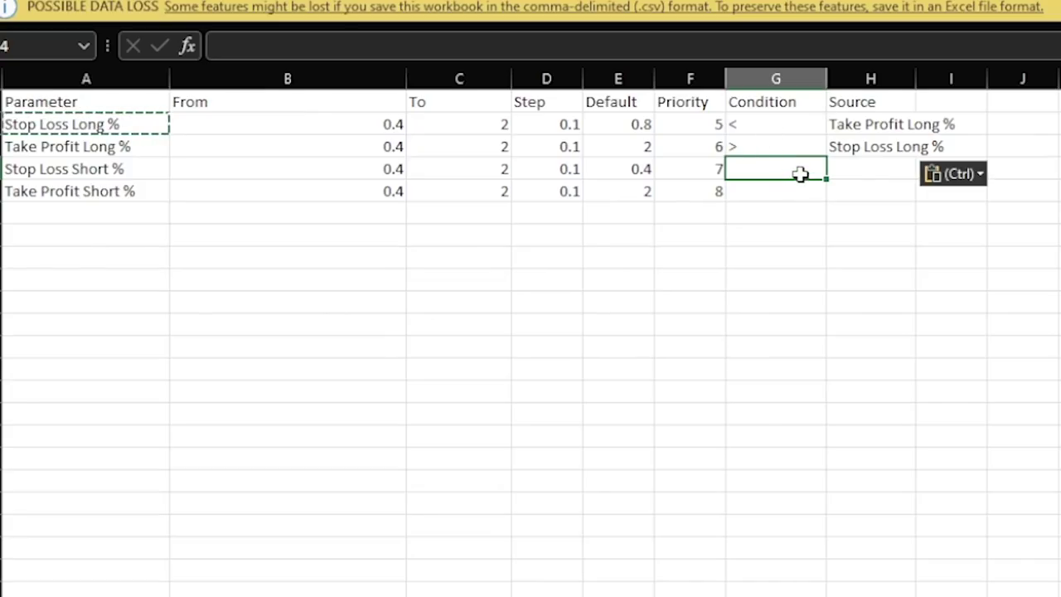
pyautogui.write('<')
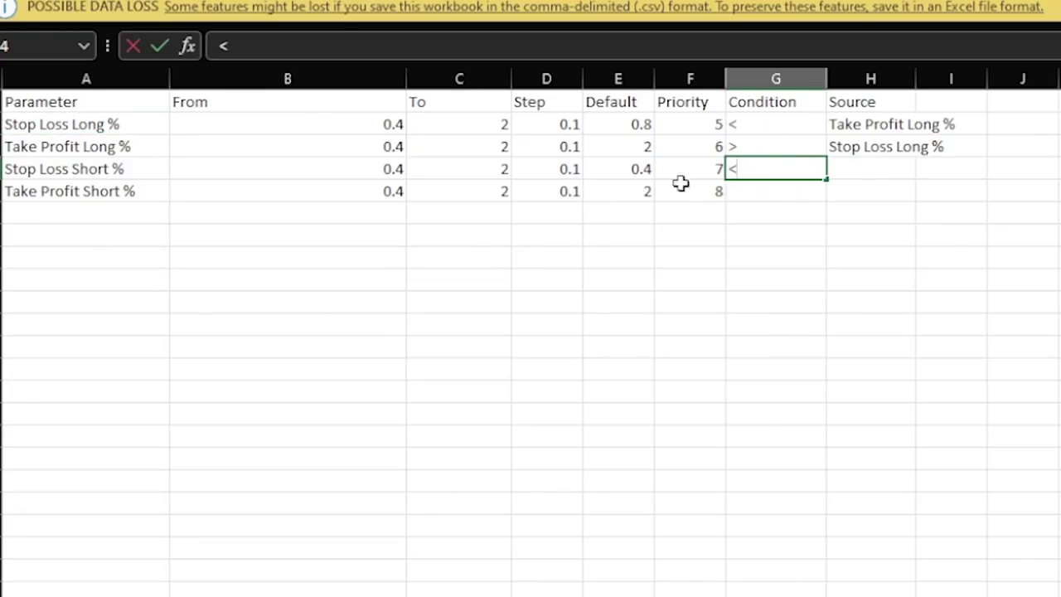
pyautogui.click(104, 192)
pyautogui.hotkey('ctrl', 'c')
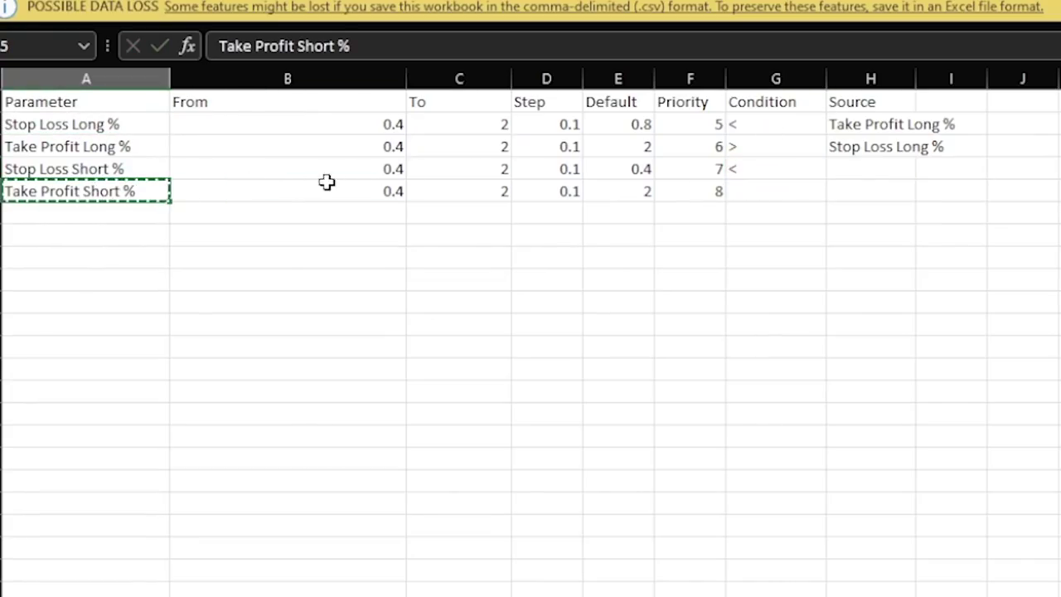
pyautogui.click(856, 165)
pyautogui.hotkey('ctrl', 'v')
# - Give Take Profit Short % the condition > with Stop Loss Short % as its source
pyautogui.click(739, 191)
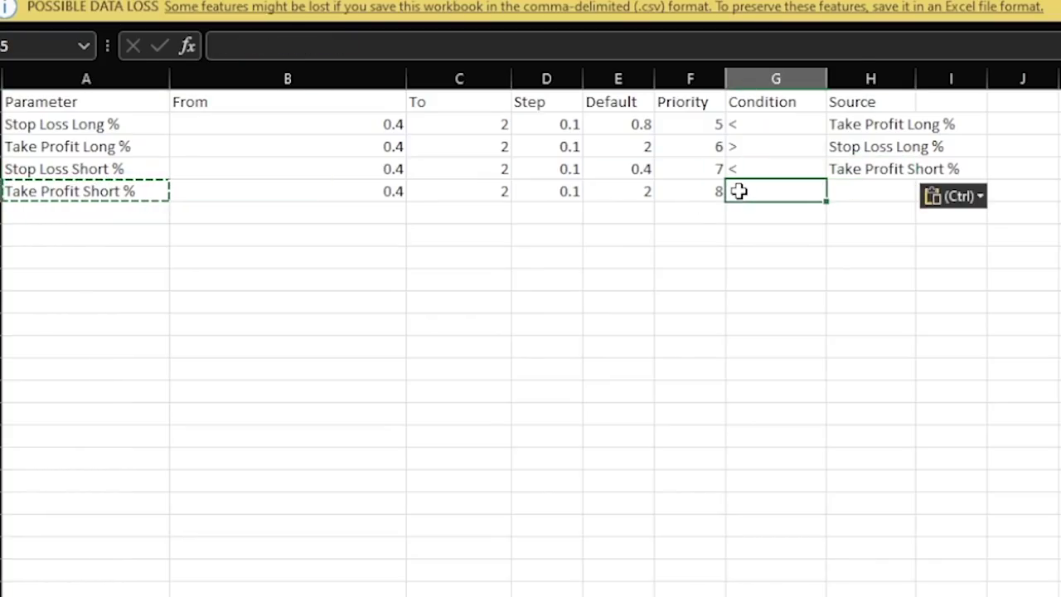
pyautogui.write('>')
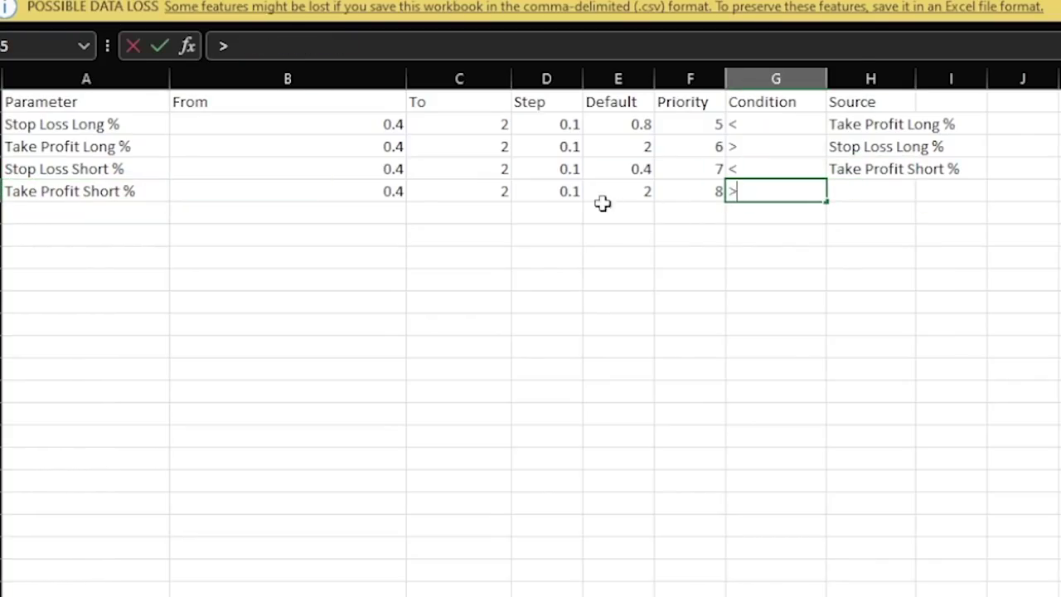
pyautogui.click(127, 167)
pyautogui.hotkey('ctrl', 'c')
pyautogui.click(903, 192)
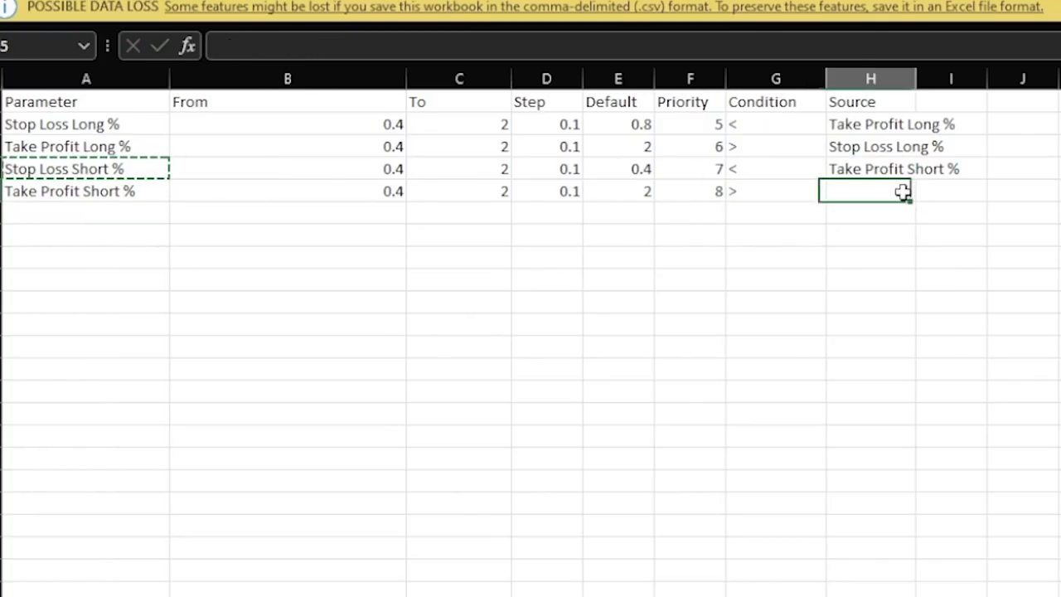
pyautogui.hotkey('ctrl', 'v')
pyautogui.click(965, 218)
pyautogui.click(965, 218)
pyautogui.click(999, 191)
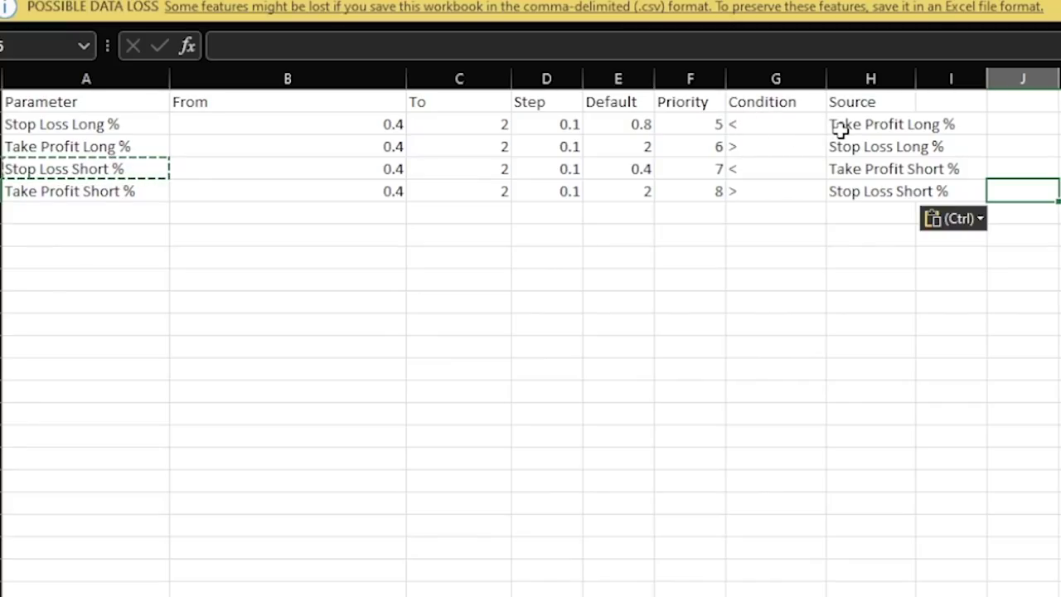
pyautogui.click(141, 148)
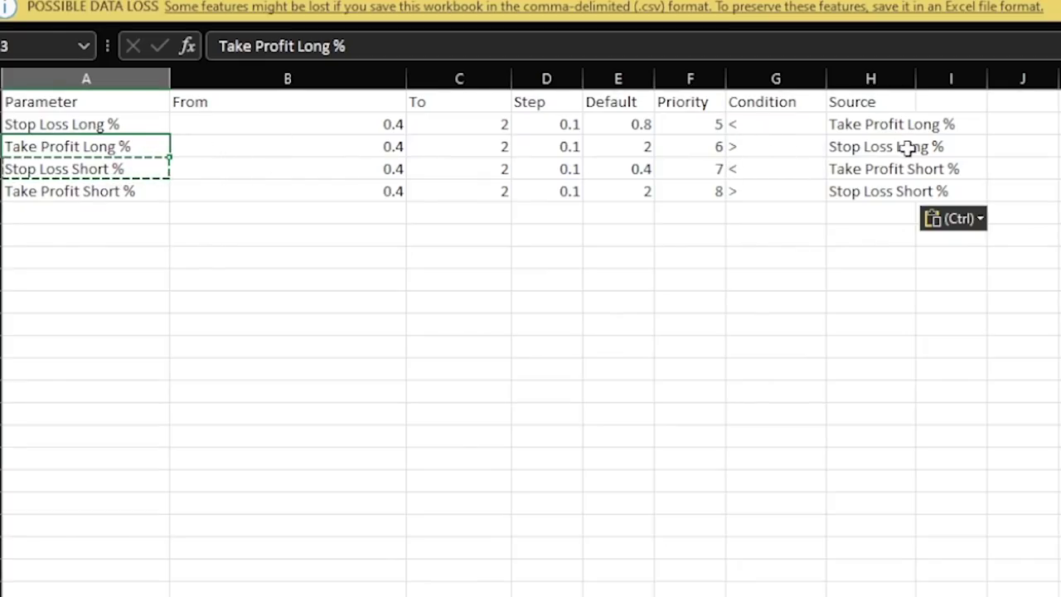
pyautogui.click(812, 216)
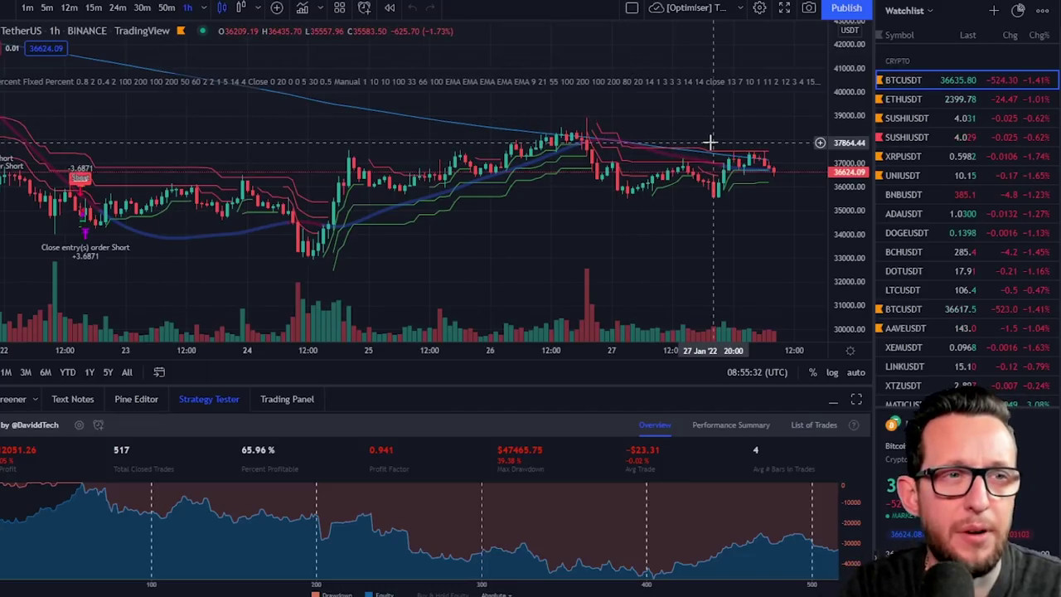
pyautogui.click(995, 2)
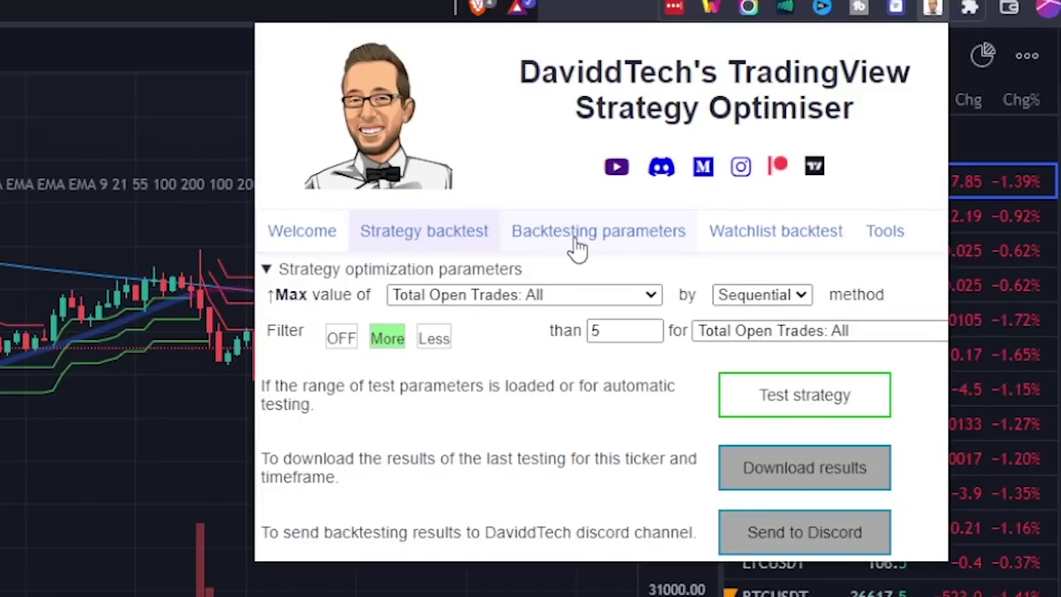
pyautogui.click(578, 247)
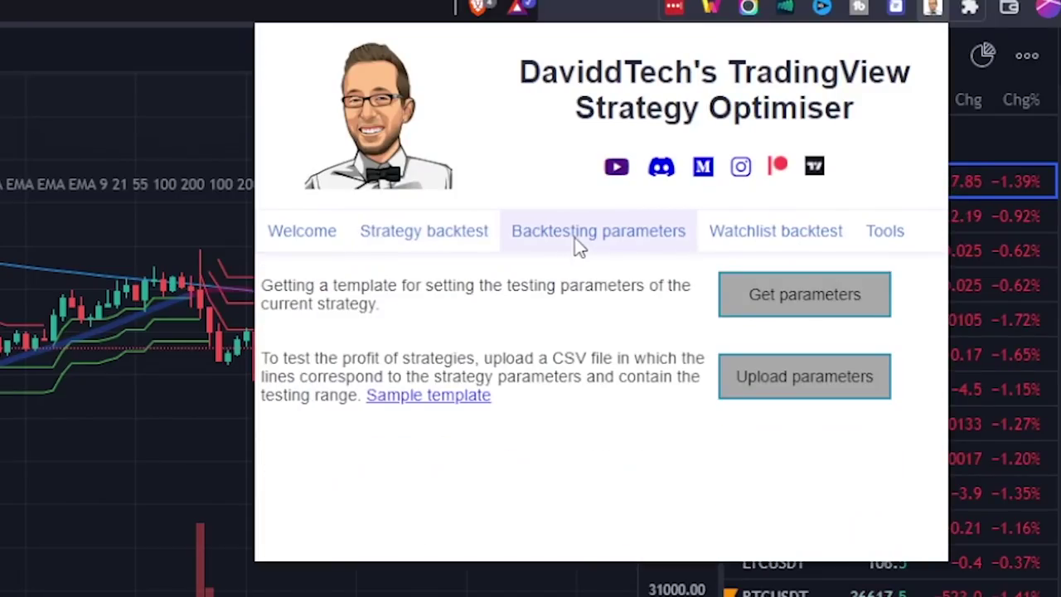
pyautogui.click(783, 383)
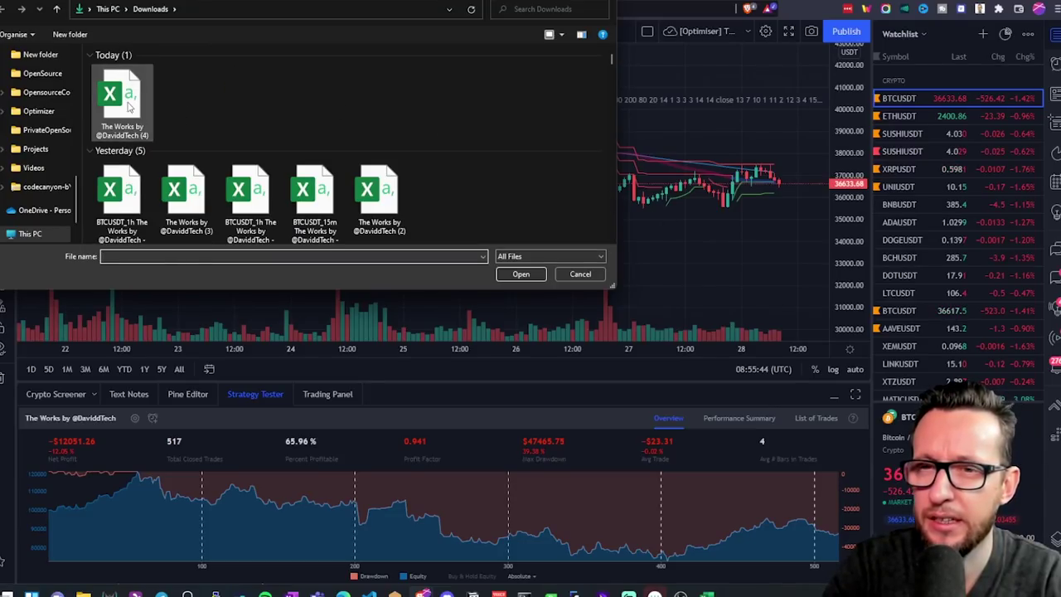
pyautogui.click(129, 103)
pyautogui.doubleClick(129, 103)
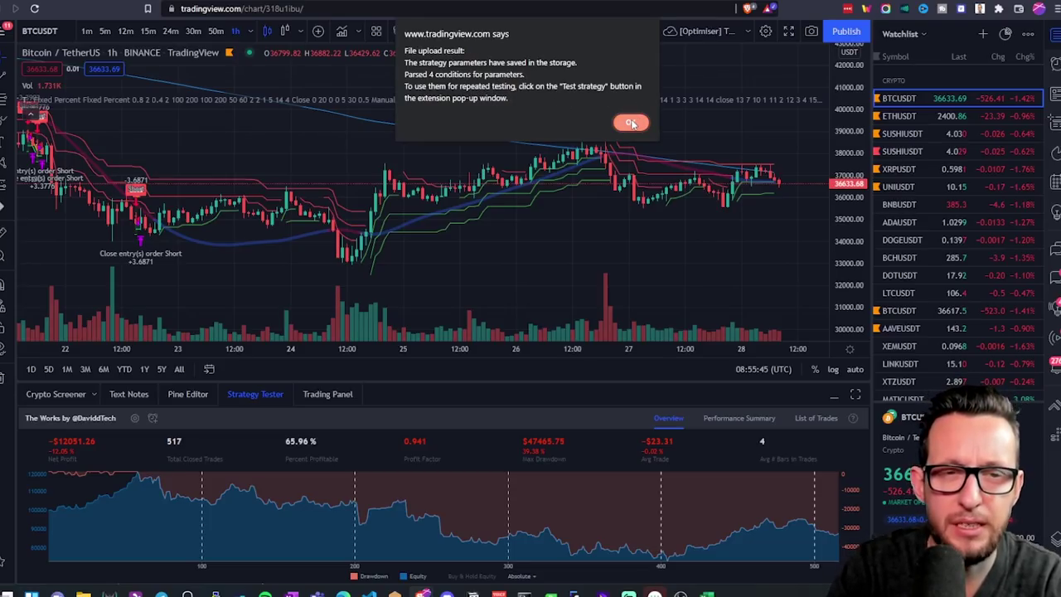
pyautogui.click(632, 124)
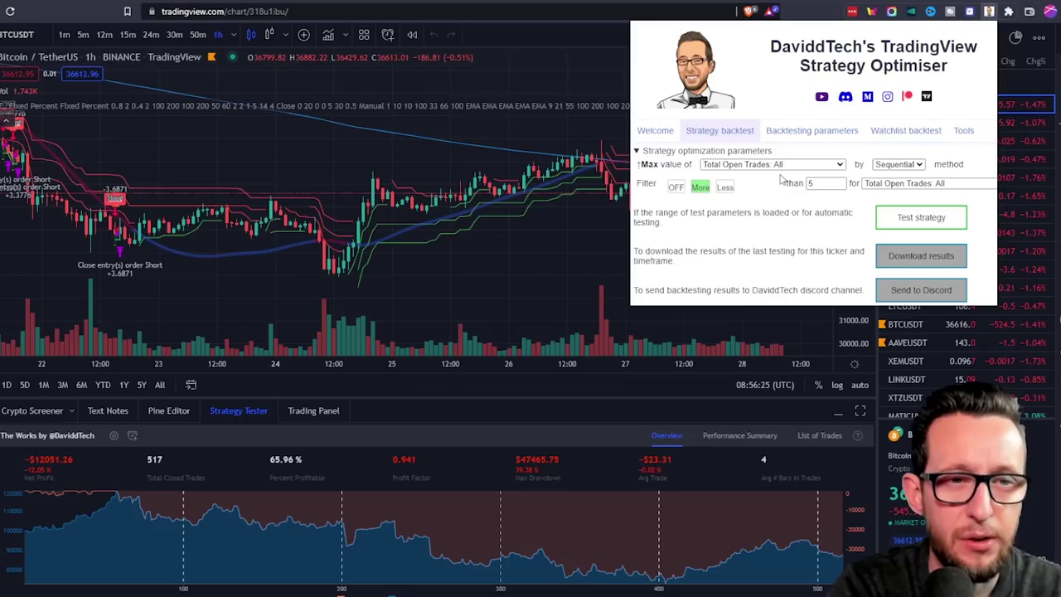
# - Set the strategy backtest to optimise for the maximum value of Net Profit %: All
pyautogui.click(758, 157)
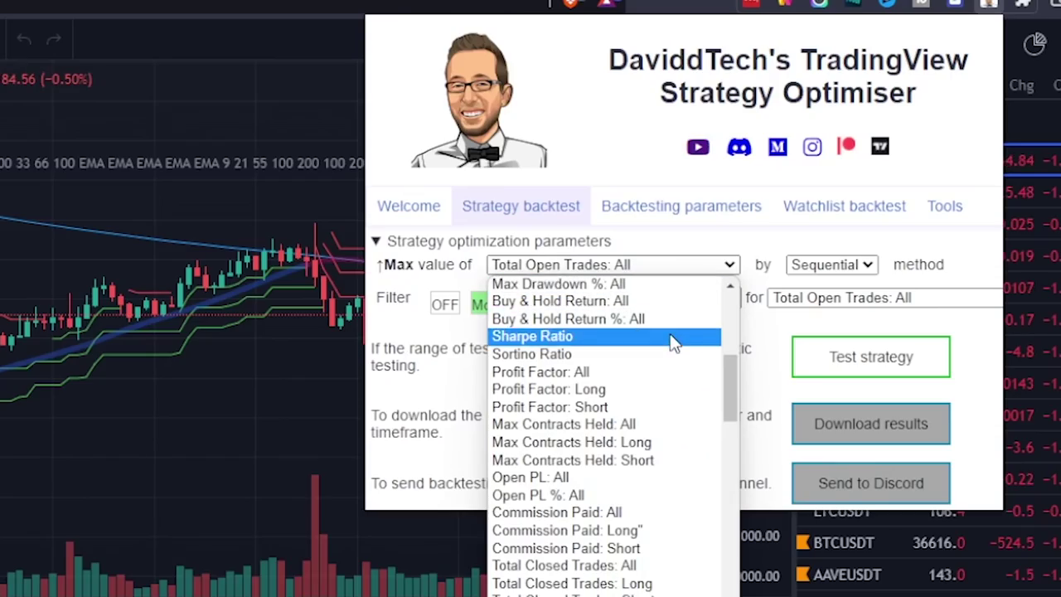
pyautogui.scroll(6, 673, 344)
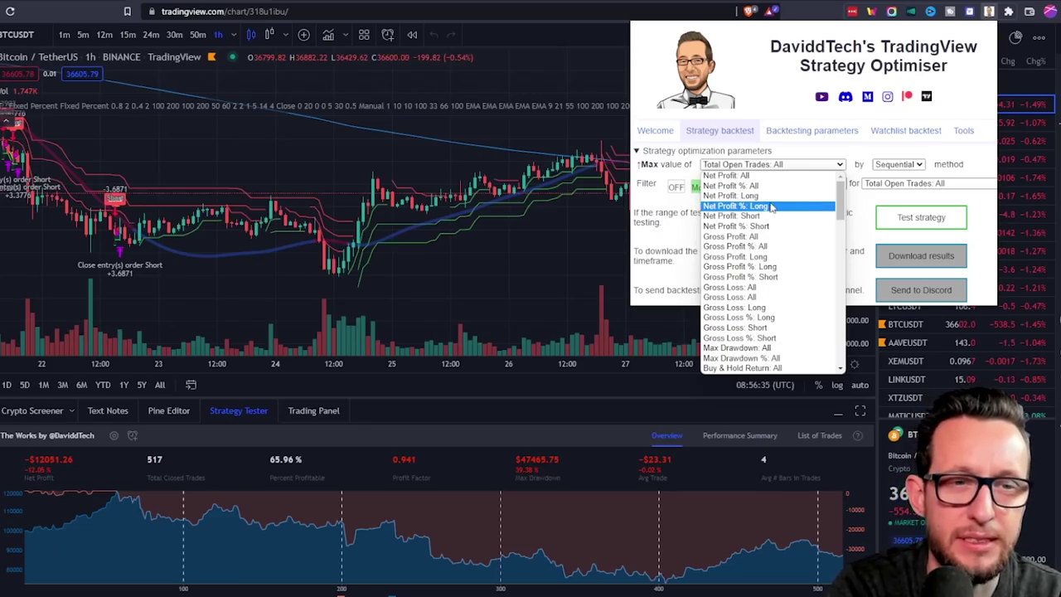
pyautogui.click(746, 186)
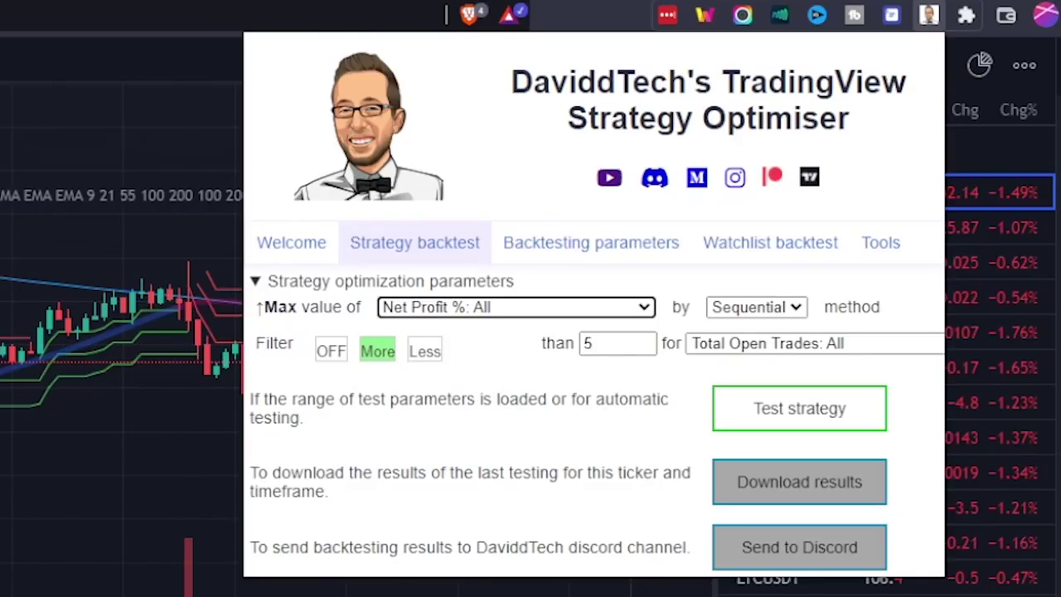
# - Filter the backtest to more than 50 for Percent Profitable: All and set the optimisation method to Random
pyautogui.click(603, 337)
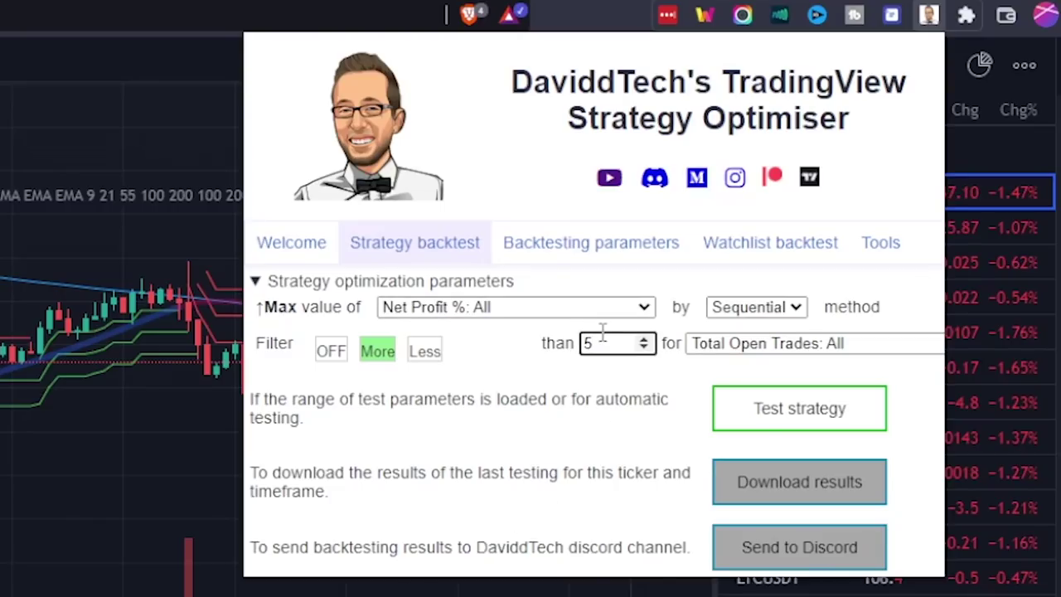
pyautogui.click(765, 343)
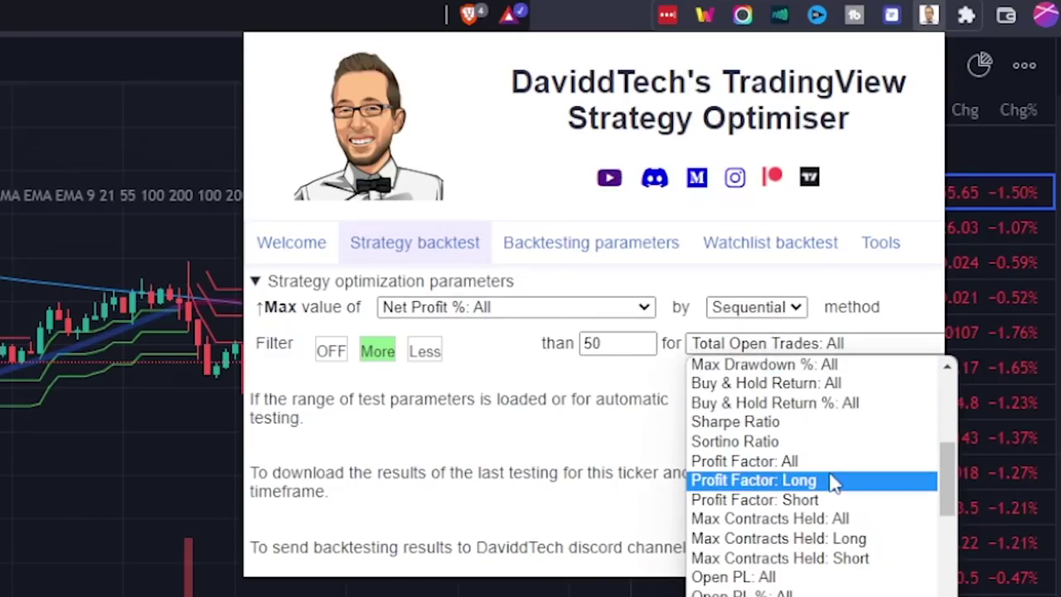
pyautogui.moveTo(945, 469); pyautogui.dragTo(951, 533)
pyautogui.click(771, 572)
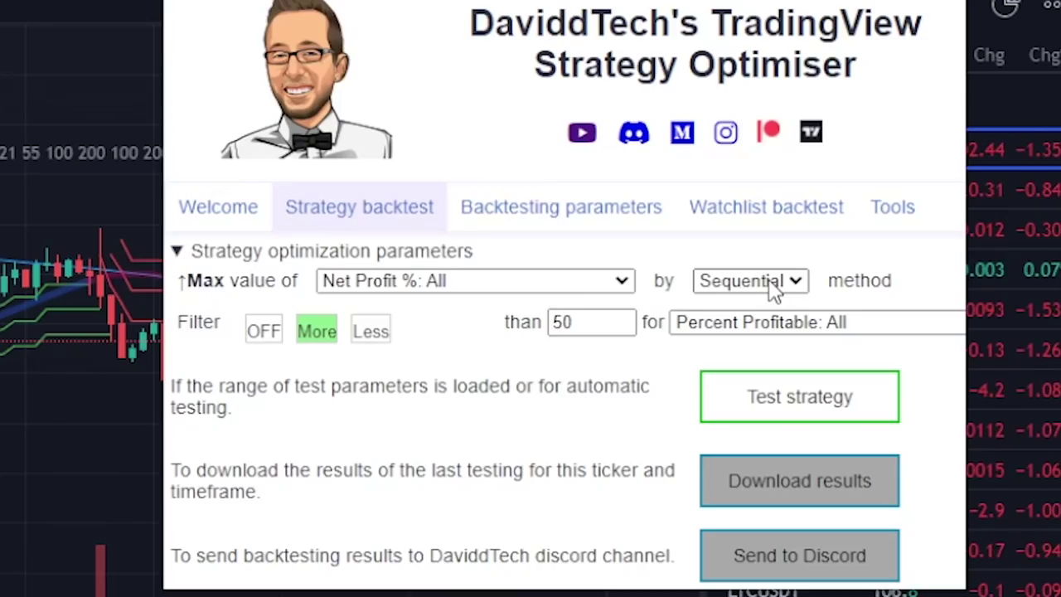
pyautogui.click(772, 283)
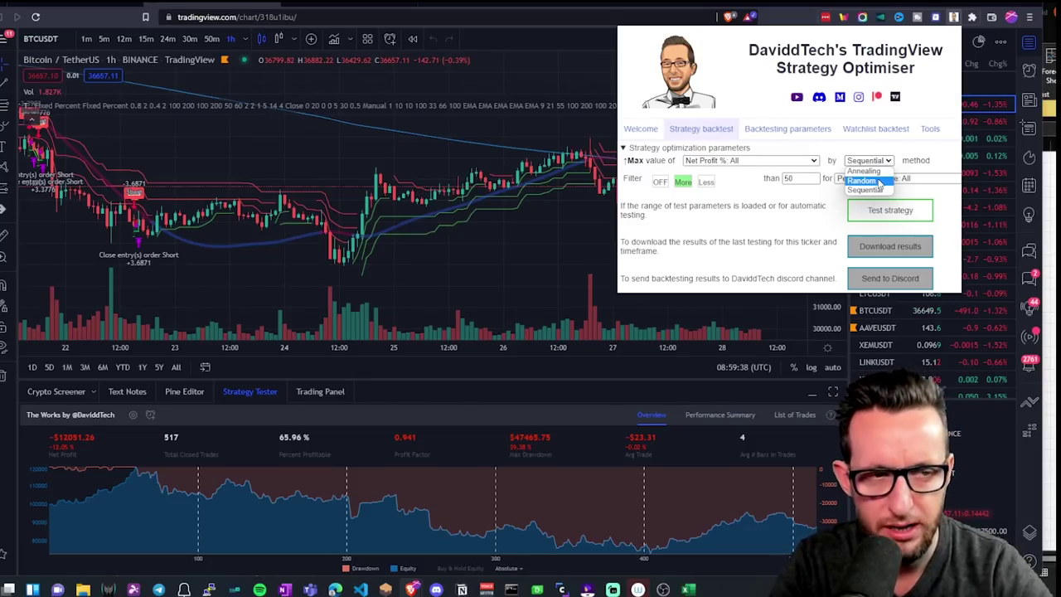
pyautogui.click(879, 181)
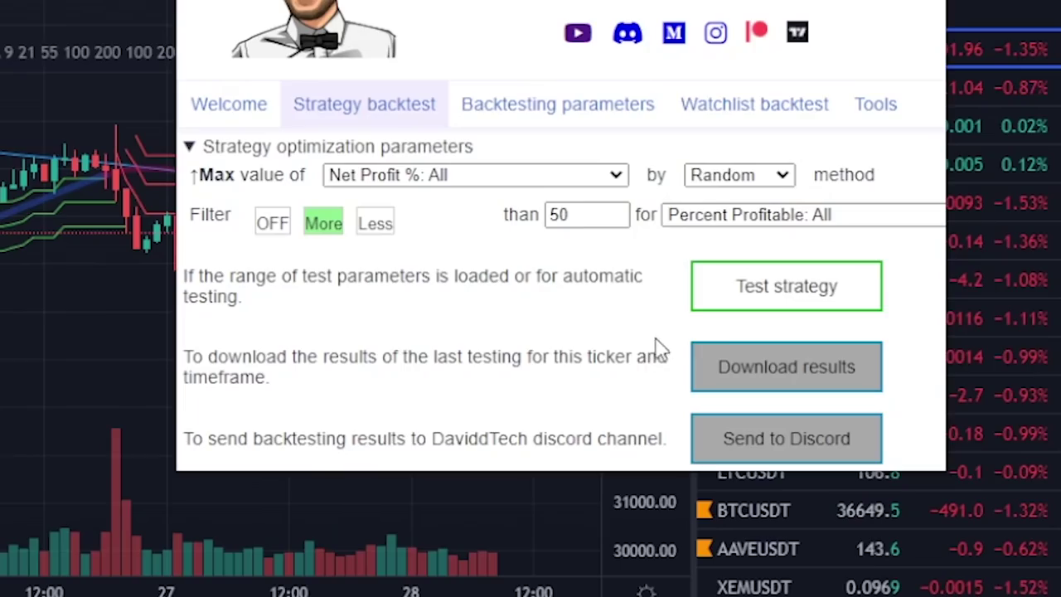
# - Run the strategy test with 50 cycles and save its results as a CSV under the suggested file name
pyautogui.click(763, 296)
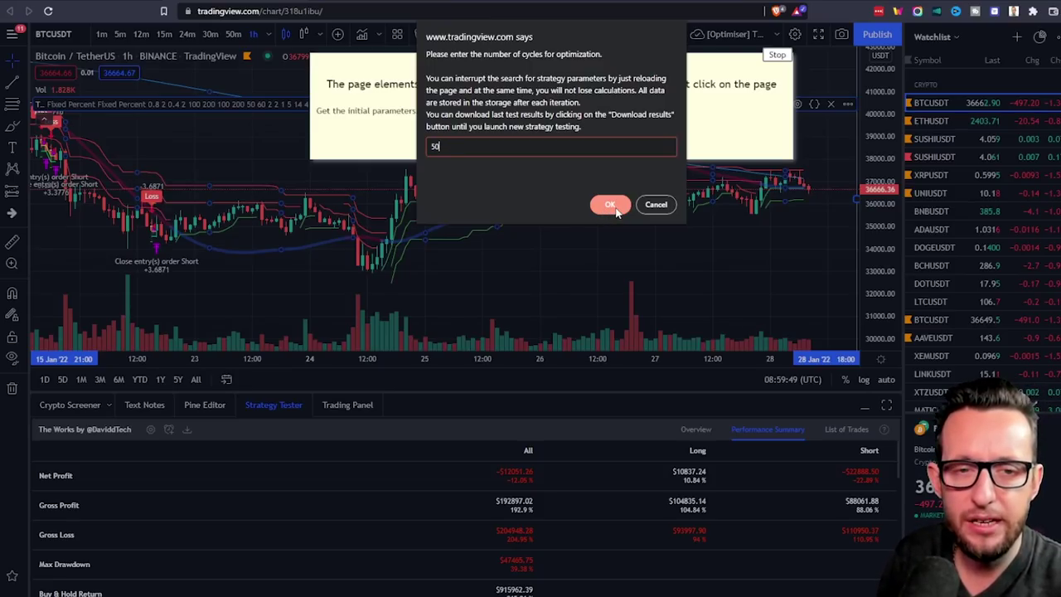
pyautogui.click(616, 209)
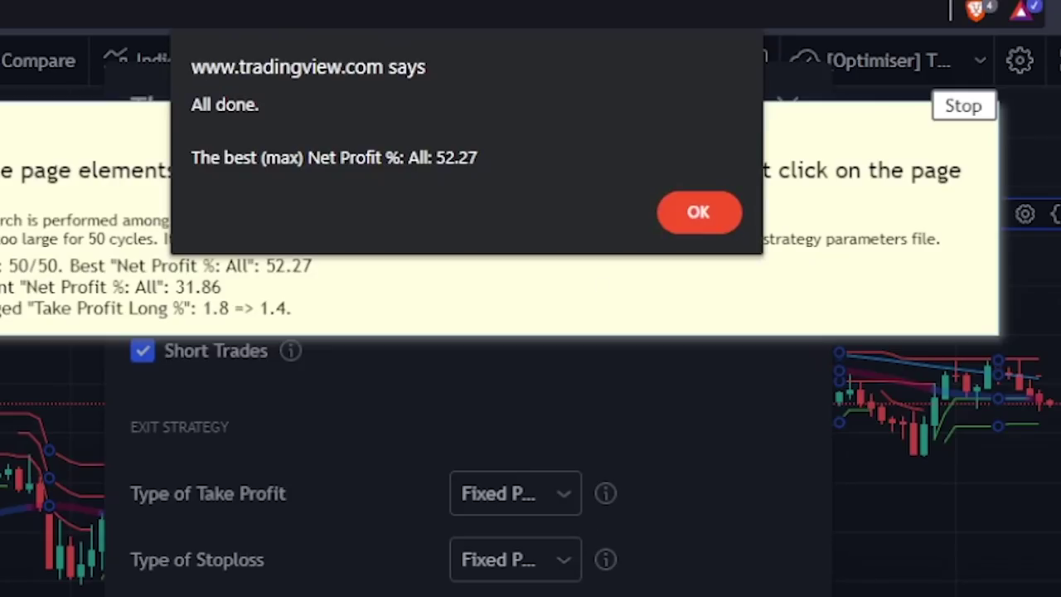
pyautogui.click(689, 222)
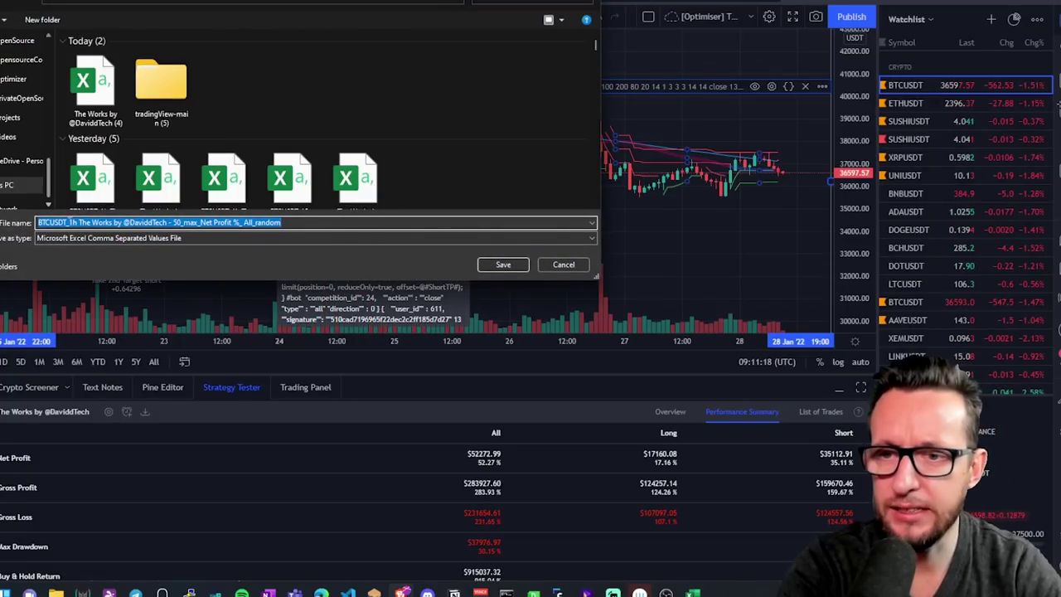
pyautogui.click(488, 266)
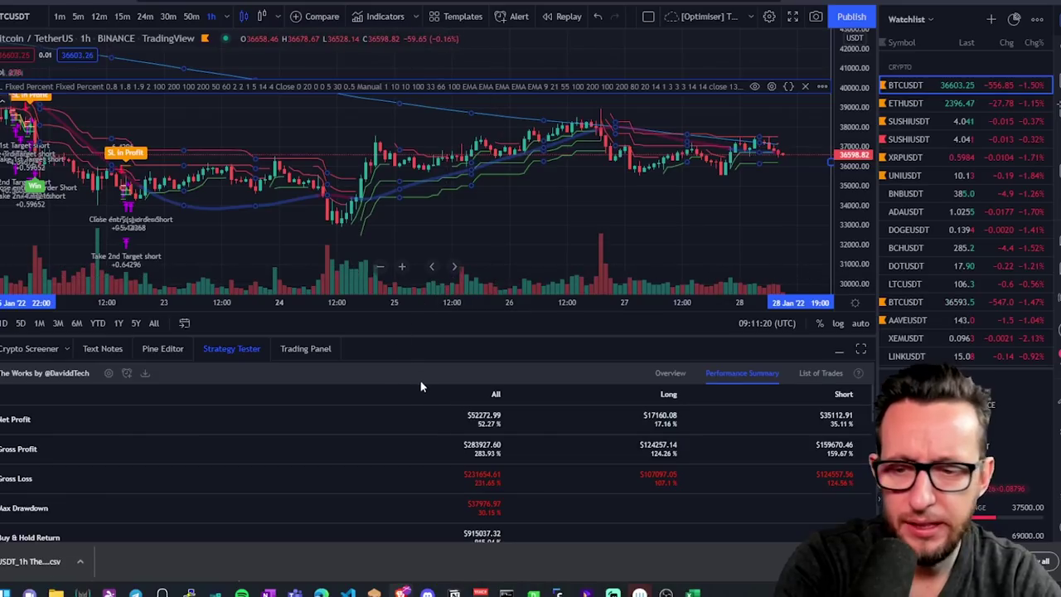
# - Show the Strategy Tester's Overview to examine the optimised strategy's key figures, equity curve and trades on the chart
pyautogui.click(663, 374)
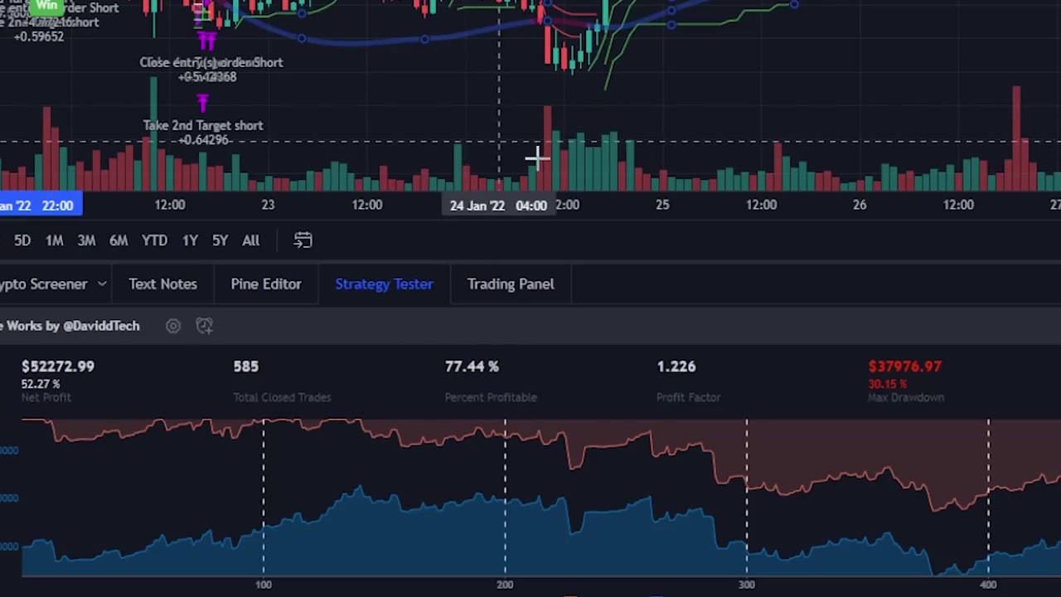
pyautogui.moveTo(516, 113); pyautogui.dragTo(578, 76)
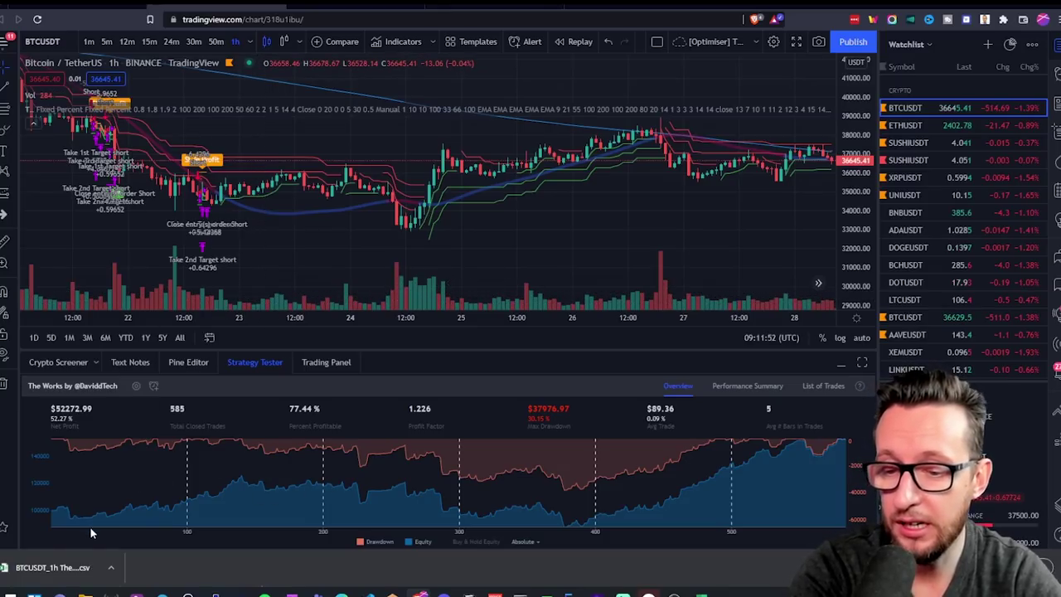
# - Open the downloaded BTCUSDT_1h results CSV in Excel and reposition its window so the whole sheet can be read
pyautogui.click(60, 564)
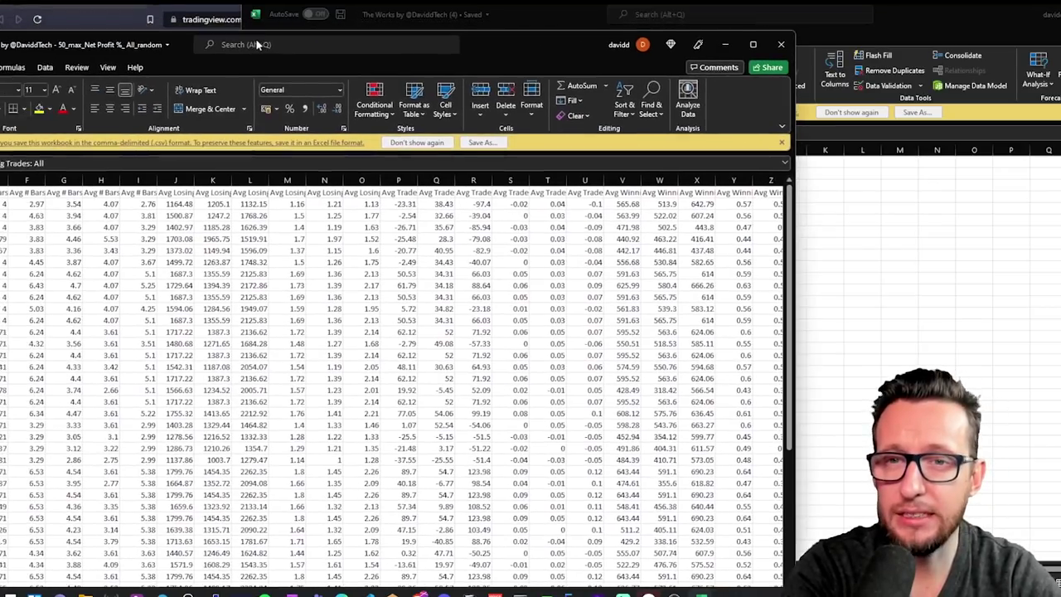
pyautogui.moveTo(255, 38); pyautogui.dragTo(493, 3)
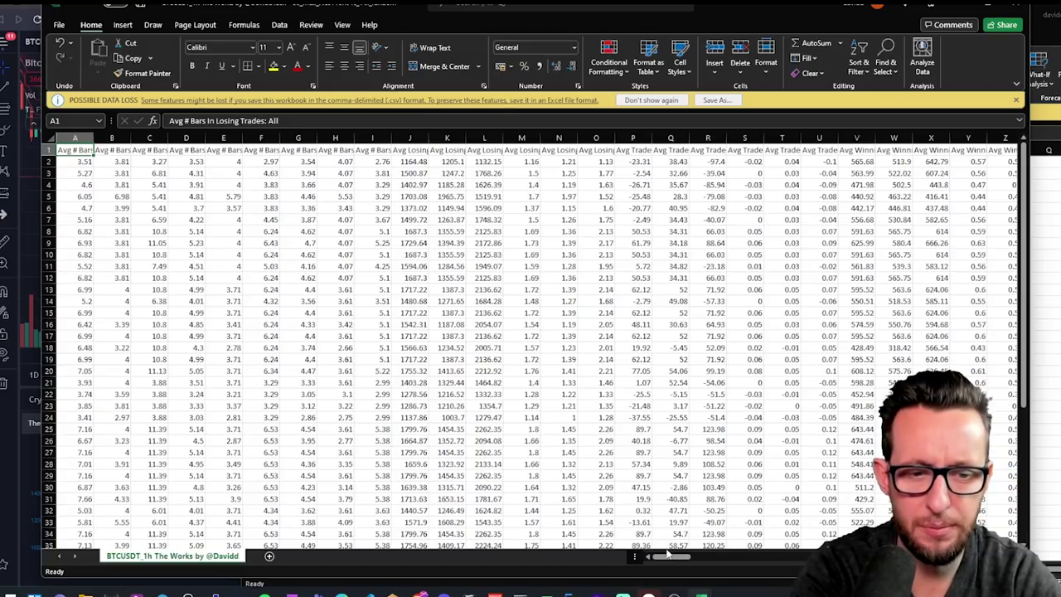
# - Select the whole results sheet and turn on filtering for its header row
pyautogui.moveTo(668, 554)
pyautogui.mouseDown()
pyautogui.moveTo(721, 554)
pyautogui.moveTo(667, 554)
pyautogui.mouseUp()
pyautogui.hotkey('ctrl', 'a')
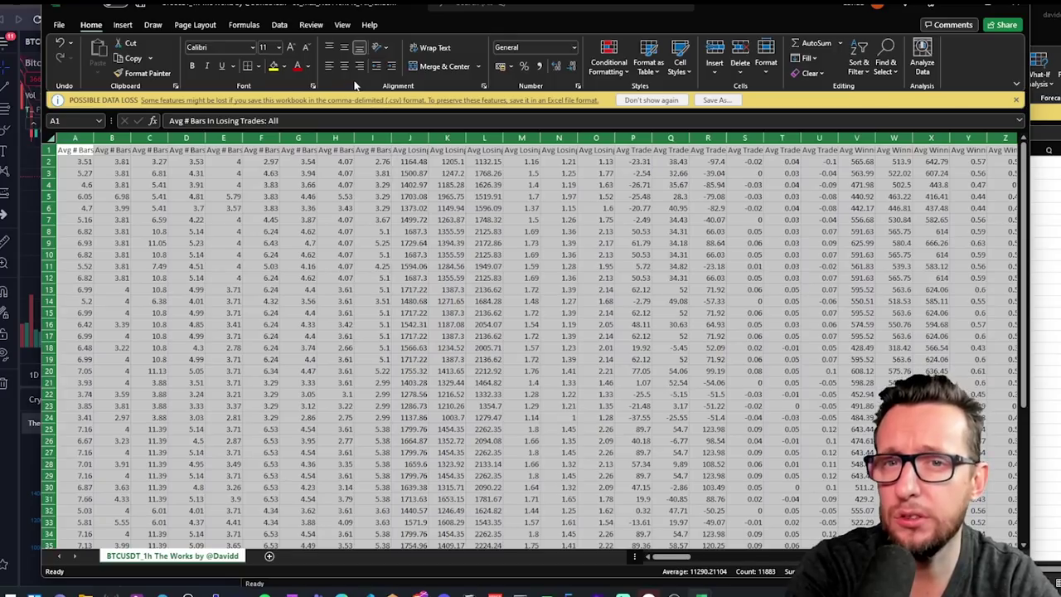
pyautogui.click(280, 26)
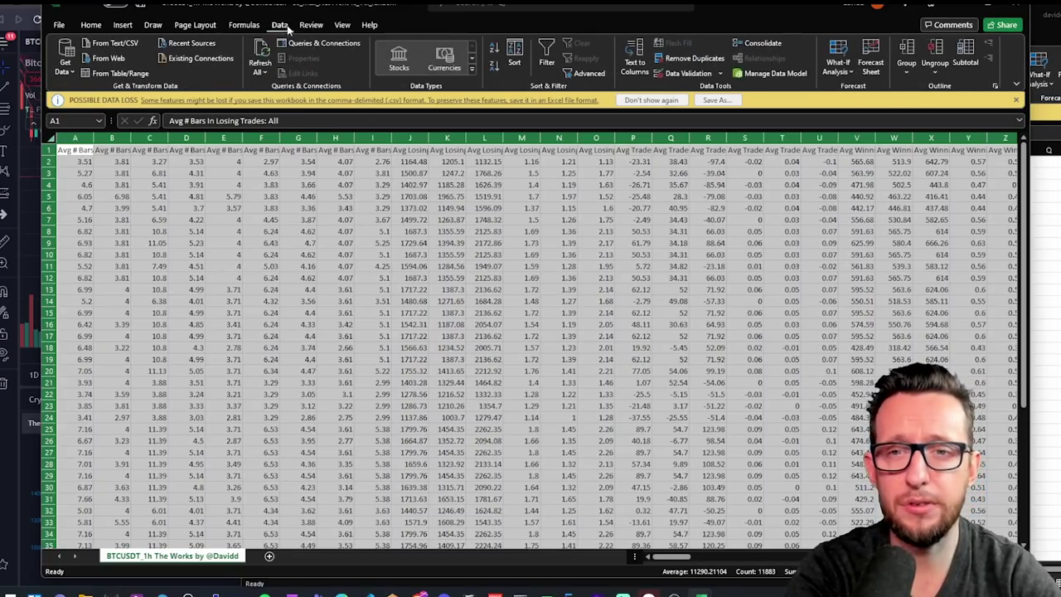
pyautogui.click(541, 60)
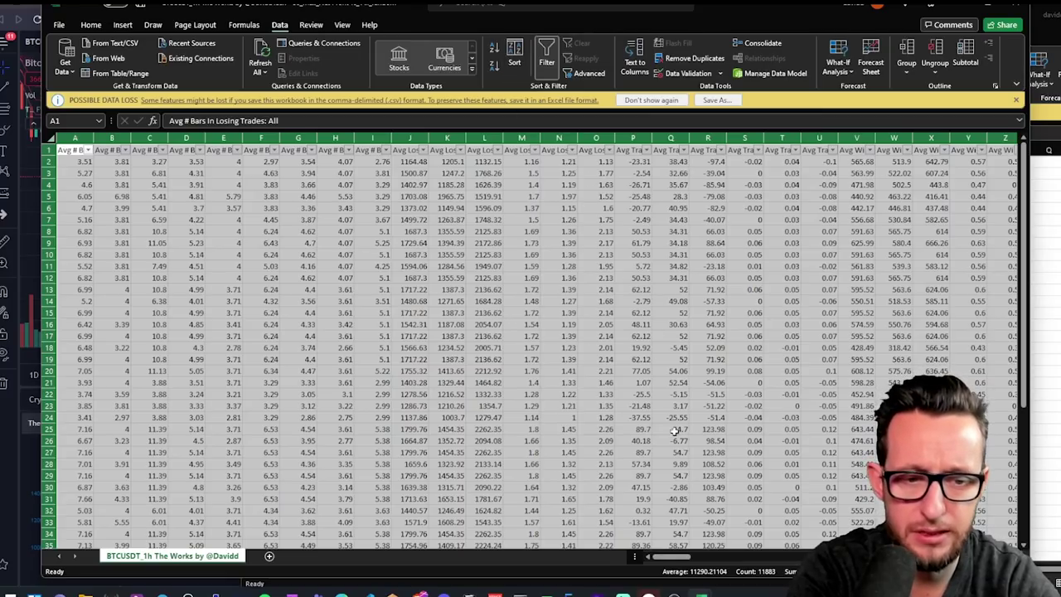
pyautogui.click(638, 322)
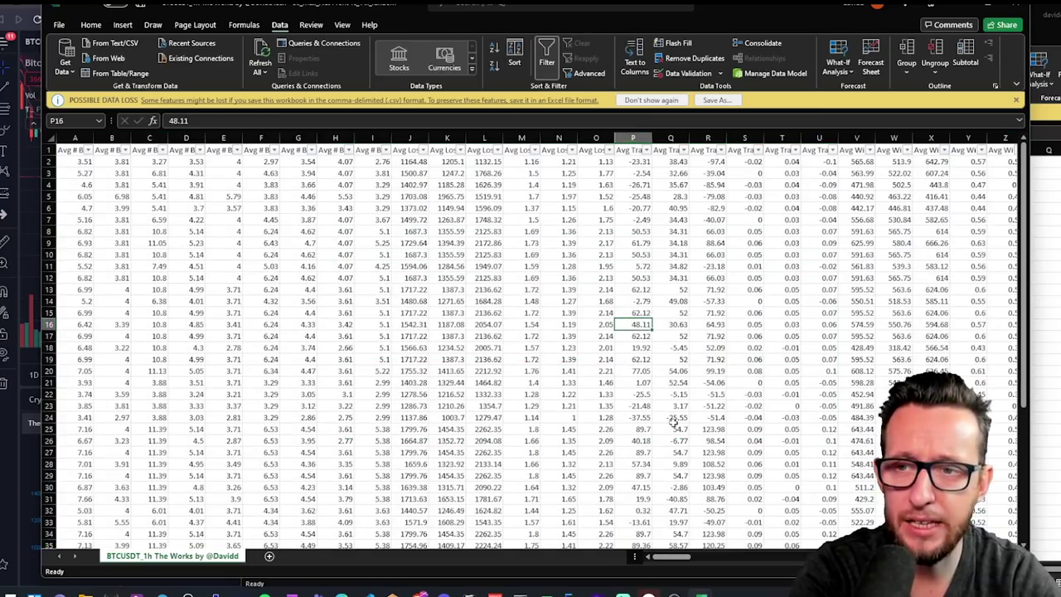
# - Widen all columns of the sheet evenly so that the header names can be read
pyautogui.moveTo(688, 562); pyautogui.dragTo(645, 557)
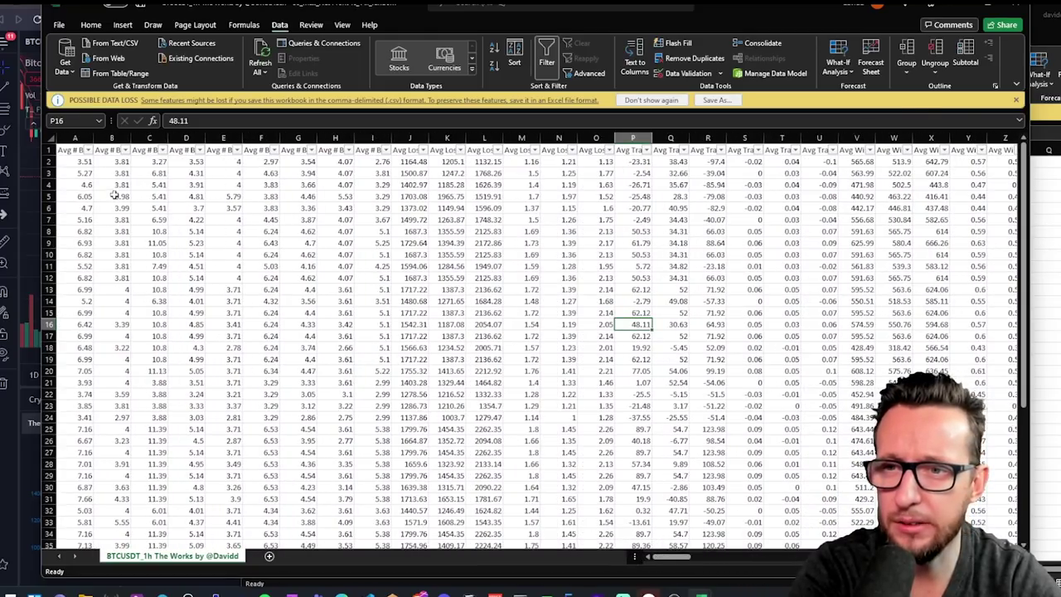
pyautogui.click(51, 138)
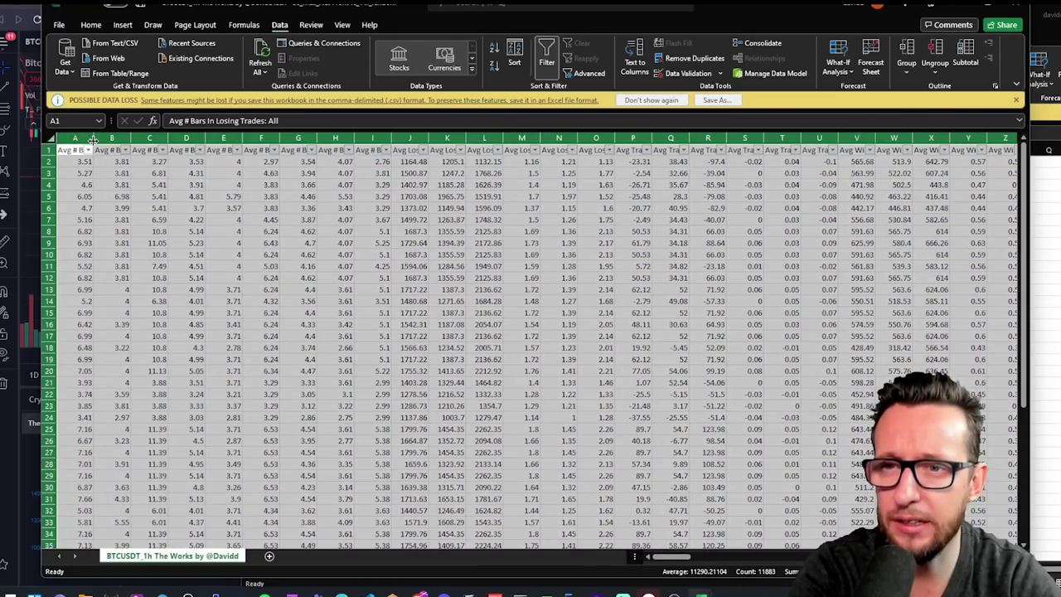
pyautogui.moveTo(93, 138); pyautogui.dragTo(153, 138)
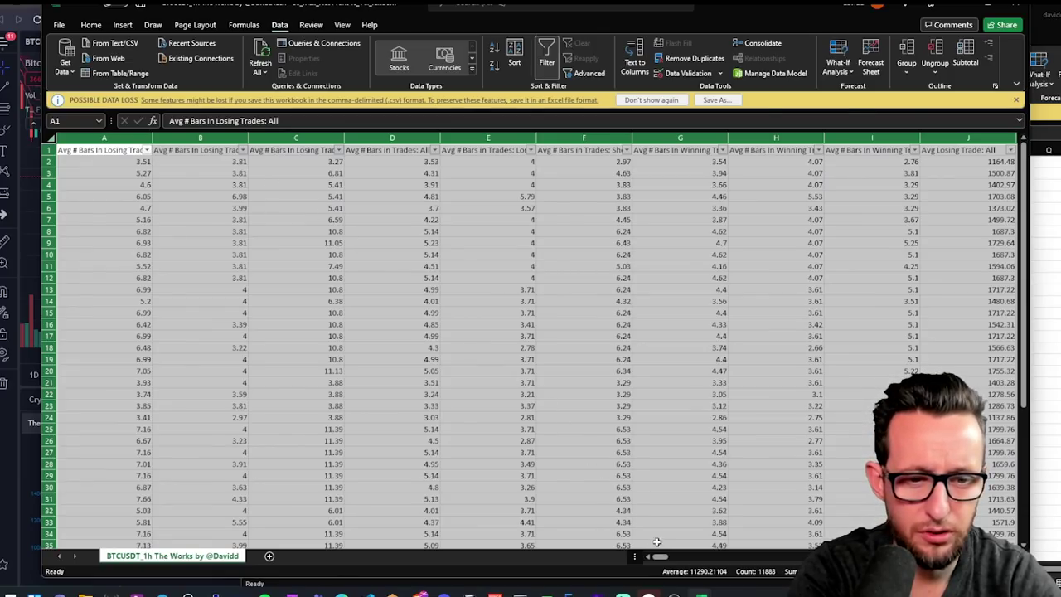
# - Sort the backtest results by Max Drawdown % from smallest to largest and look through the sorted rows
pyautogui.moveTo(667, 561); pyautogui.dragTo(793, 561)
pyautogui.click(572, 153)
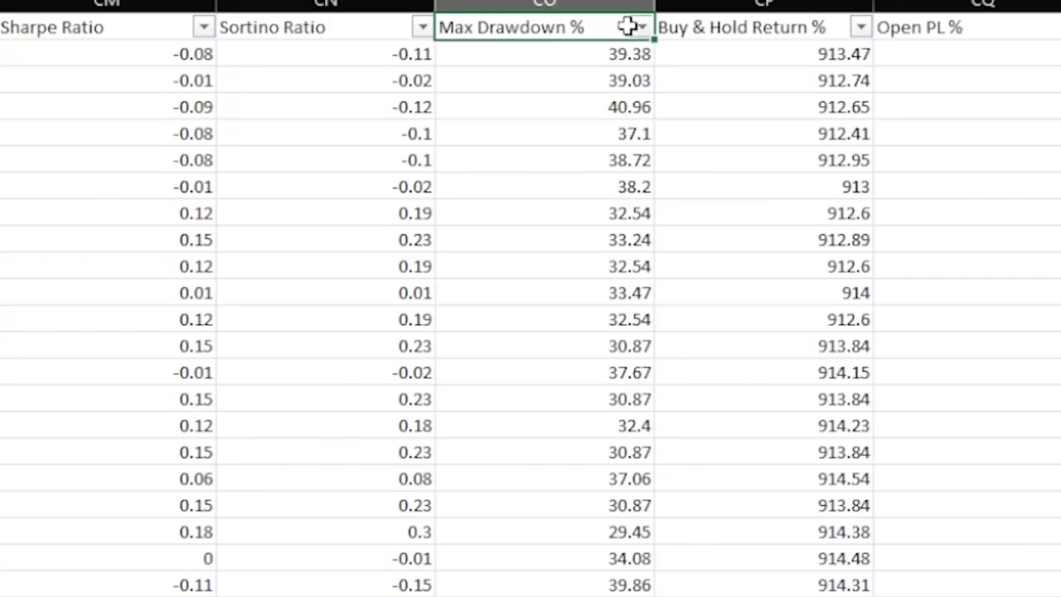
pyautogui.click(643, 28)
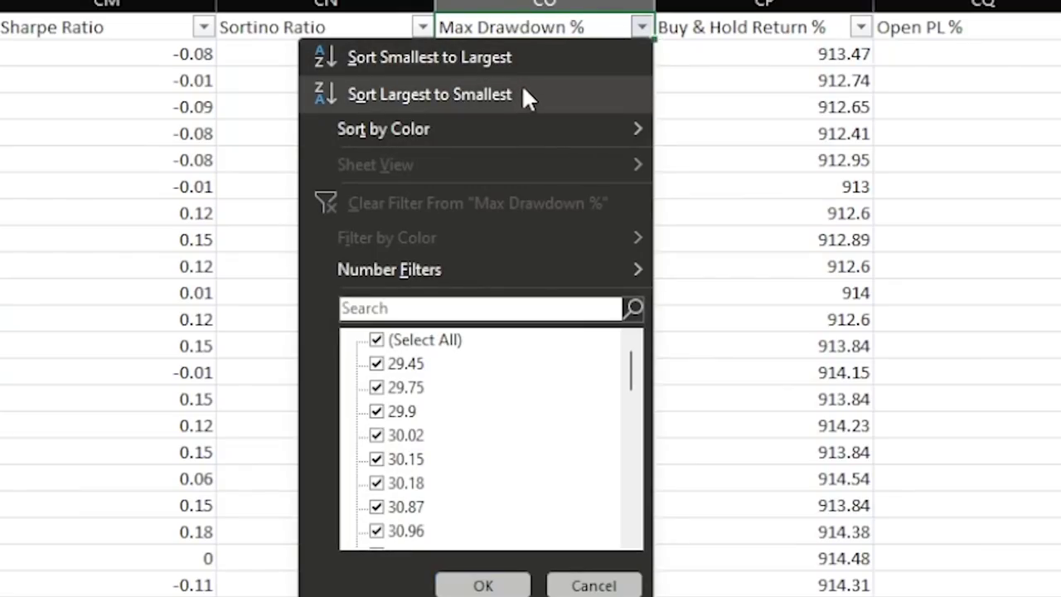
pyautogui.press('Escape')
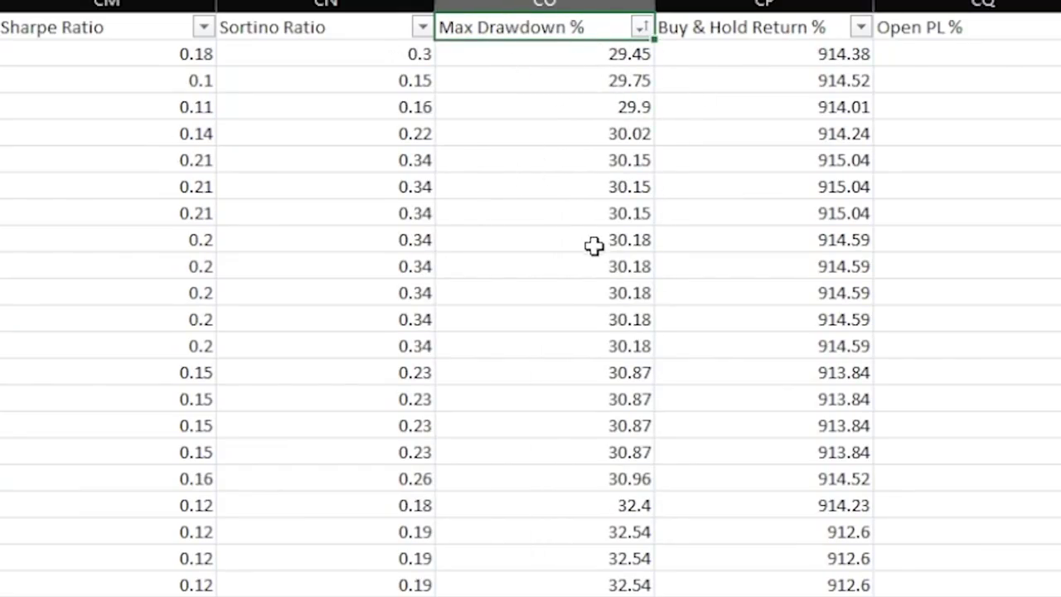
pyautogui.scroll(-10, 594, 274)
pyautogui.scroll(10, 595, 309)
# - Delete every result row from row 3 down, keeping only the header and the lowest-drawdown result in row 2
pyautogui.click(642, 63)
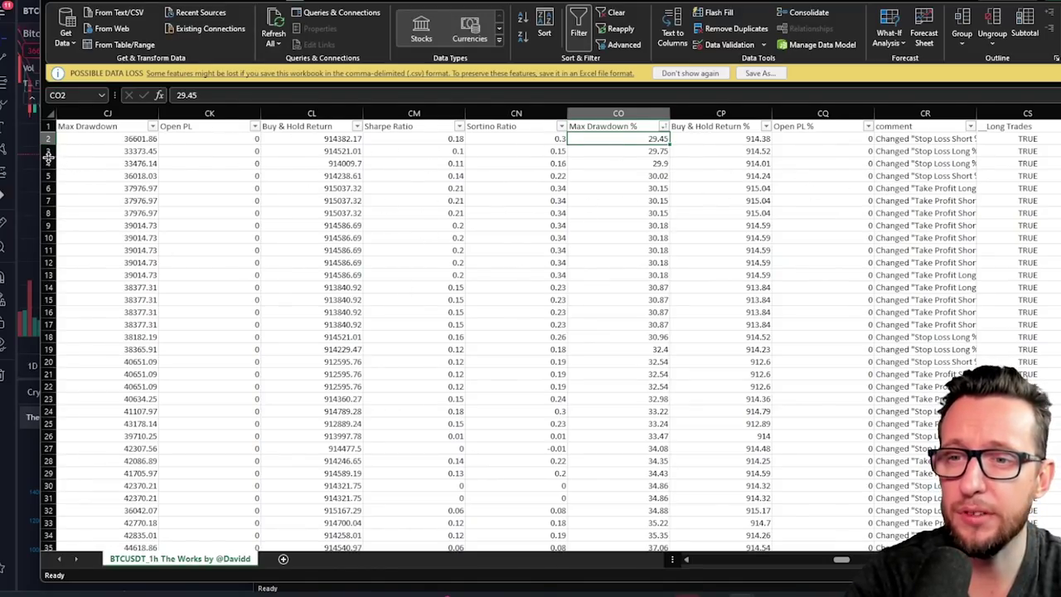
pyautogui.moveTo(46, 151); pyautogui.dragTo(48, 522)
pyautogui.rightClick(48, 522)
pyautogui.click(115, 425)
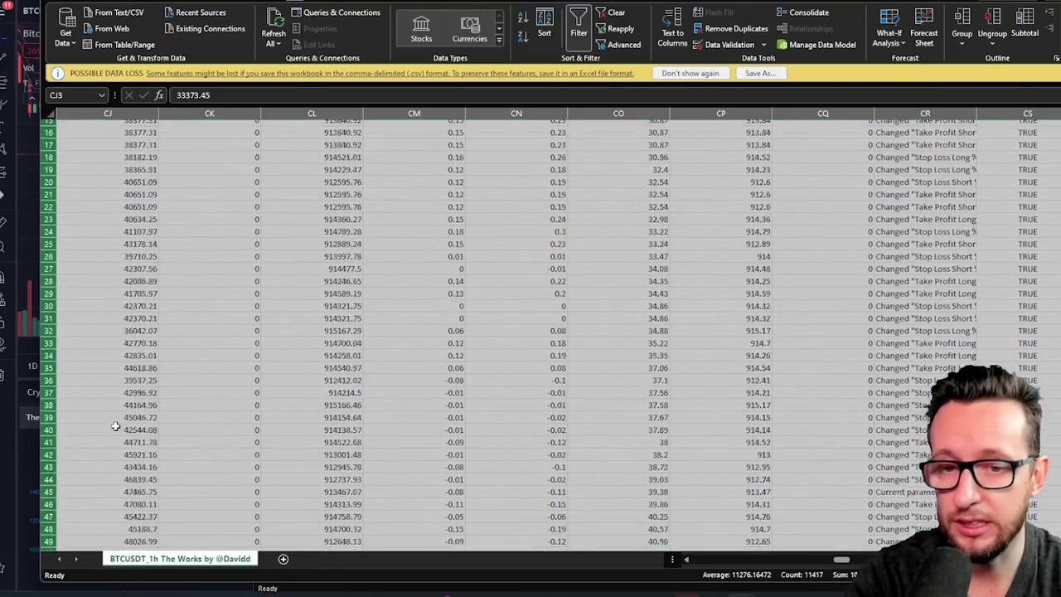
pyautogui.scroll(6, 318, 326)
pyautogui.click(317, 237)
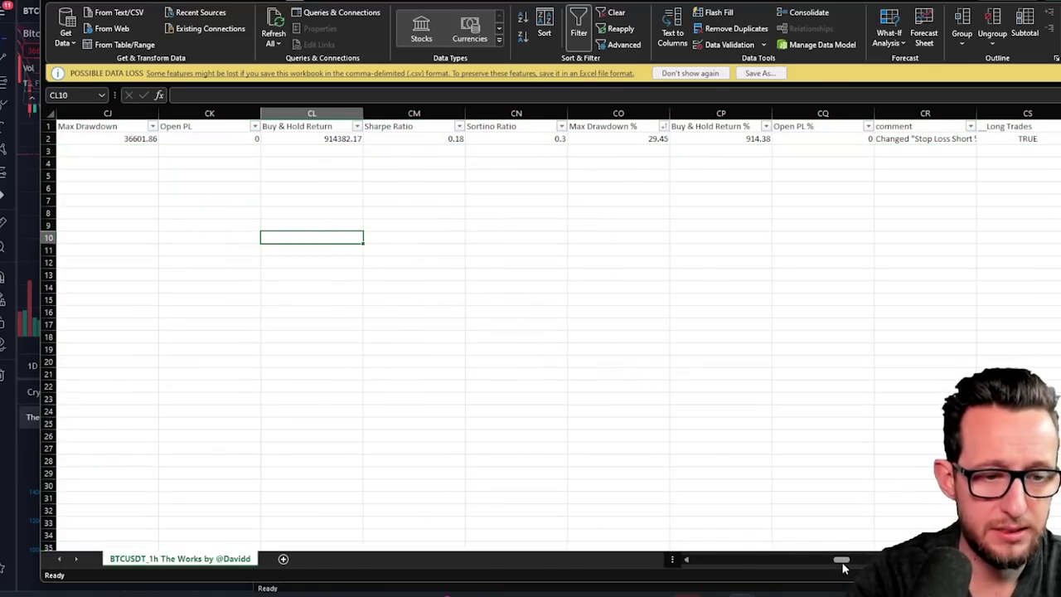
# - Examine the remaining result's net profit columns and its Stop Loss and Take Profit percentages for long and short trades
pyautogui.moveTo(844, 568); pyautogui.dragTo(801, 562)
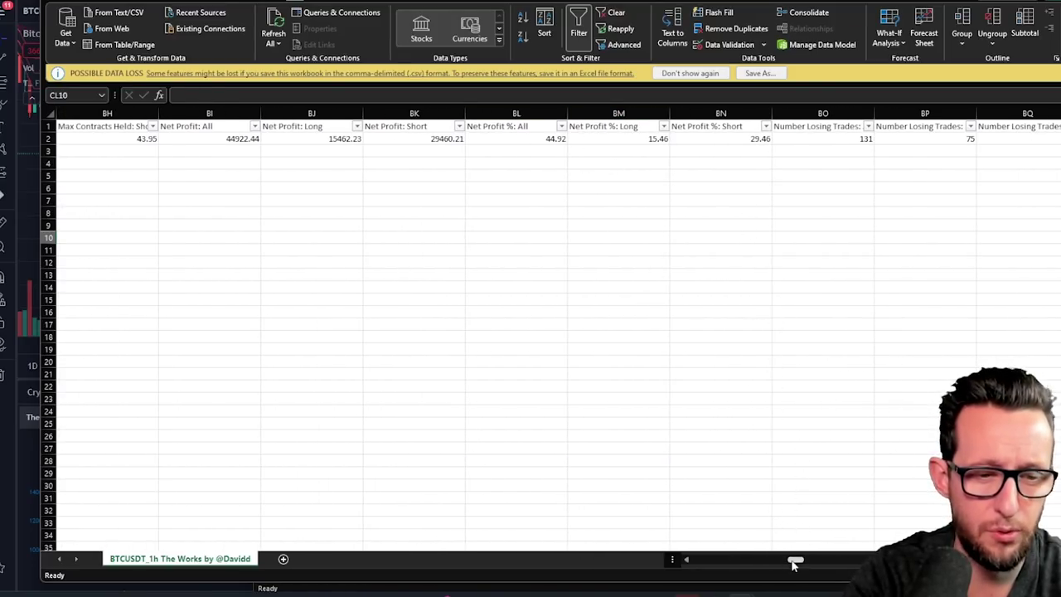
pyautogui.moveTo(798, 562); pyautogui.dragTo(859, 560)
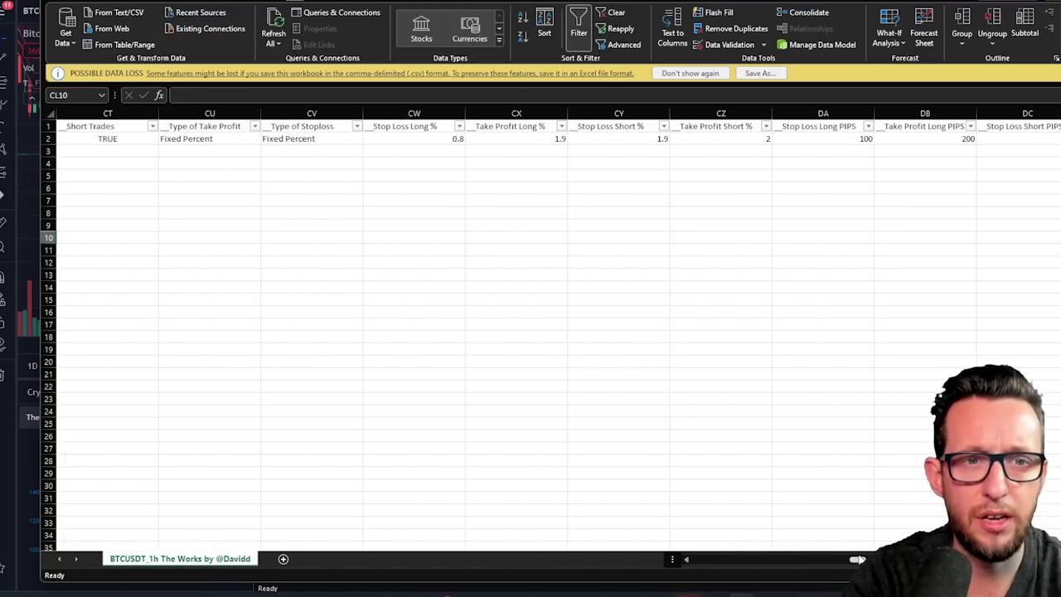
pyautogui.click(420, 138)
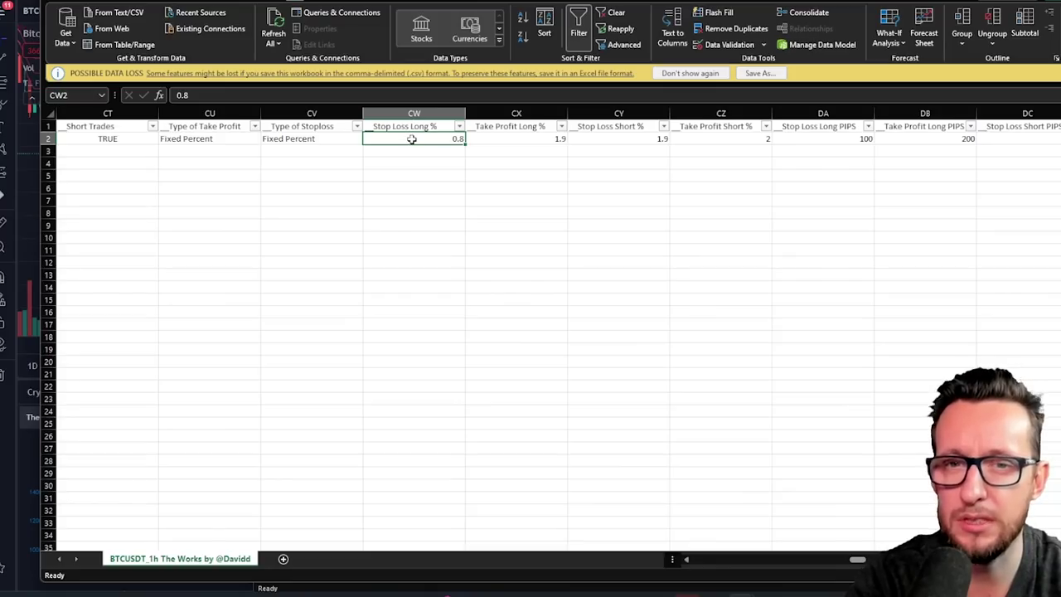
pyautogui.click(539, 140)
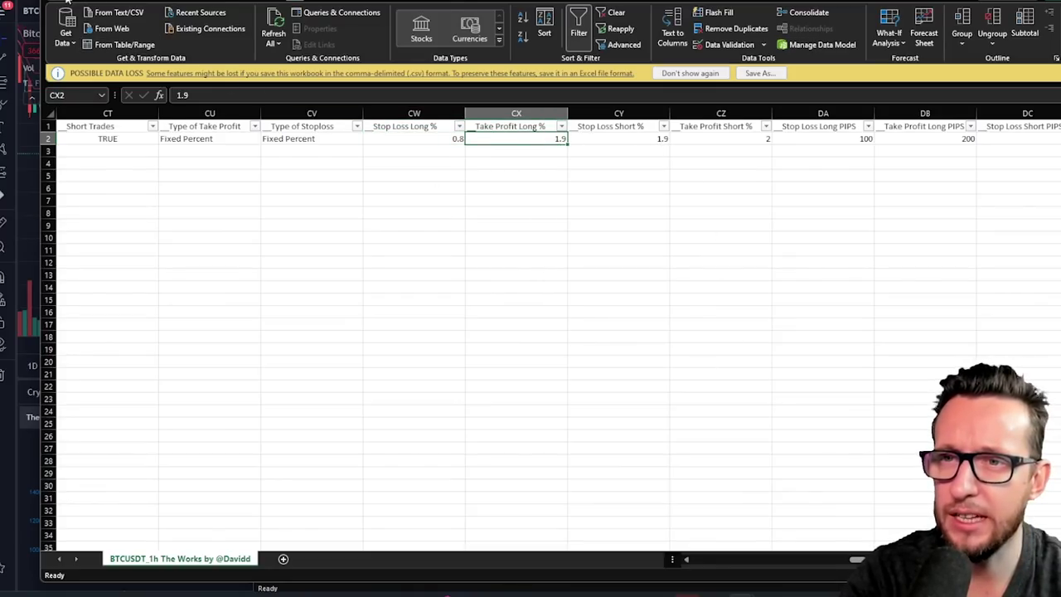
# - Save the trimmed results CSV and switch back to the TradingView chart
pyautogui.click(69, 4)
pyautogui.click(57, 126)
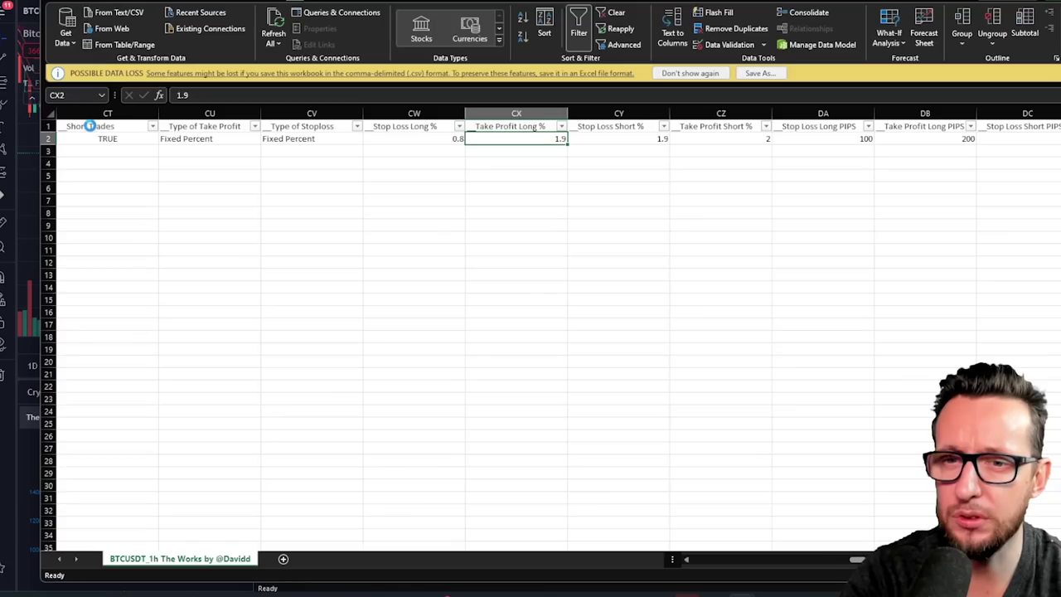
pyautogui.hotkey('alt', 'Tab')
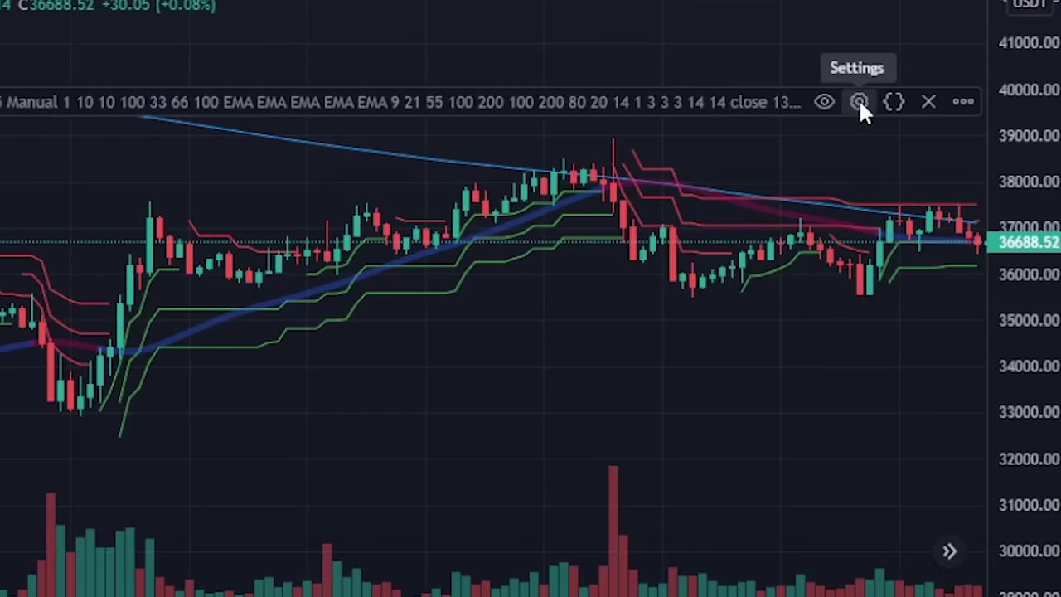
# - In The Works strategy's settings, upload today's BTCUSDT_1h results CSV from Downloads to set the input parameters and apply them
pyautogui.click(824, 83)
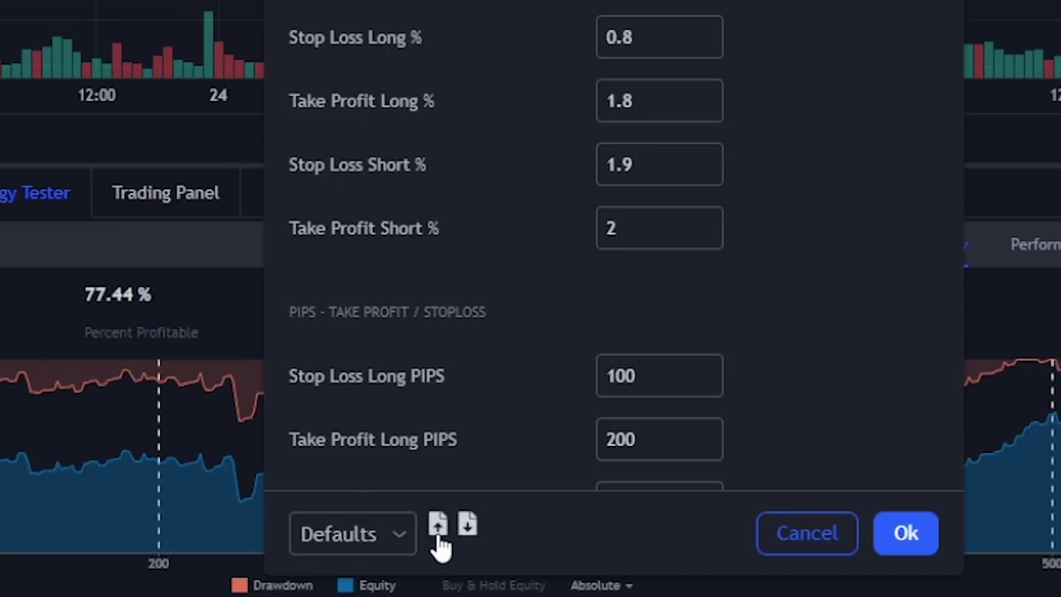
pyautogui.click(437, 525)
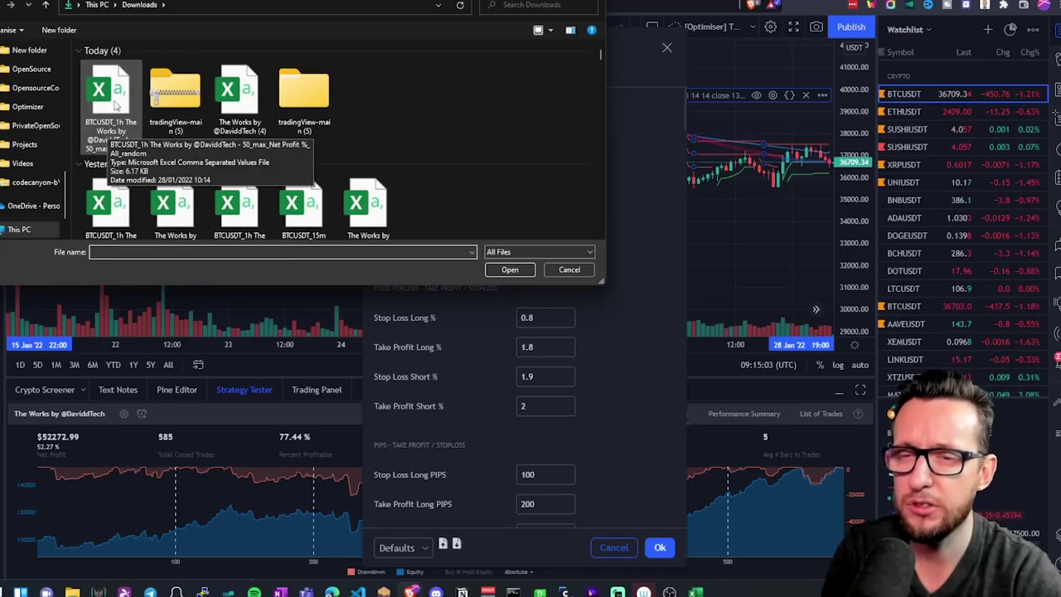
pyautogui.click(103, 134)
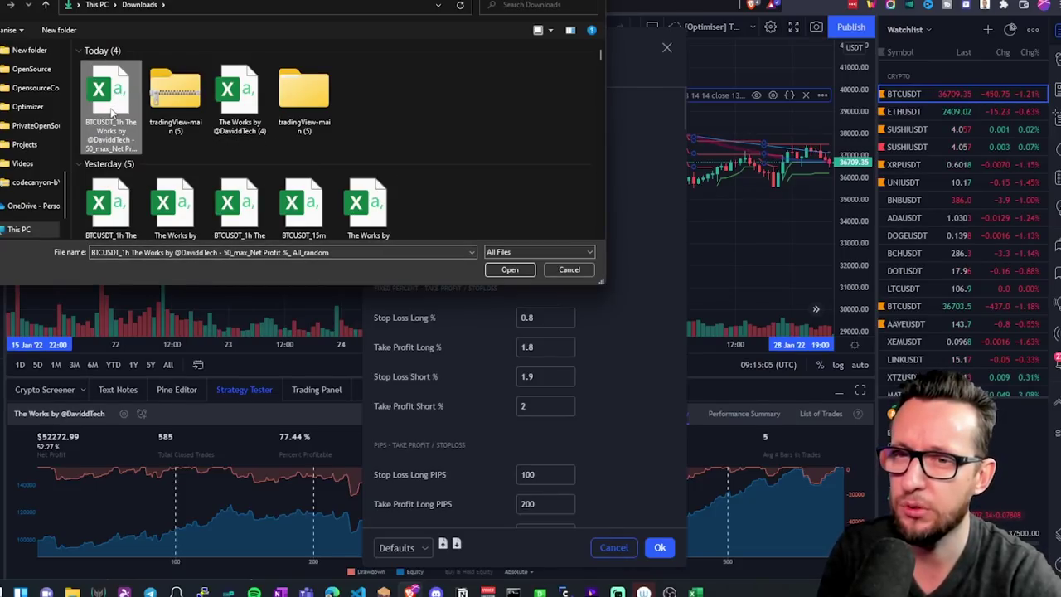
pyautogui.doubleClick(100, 98)
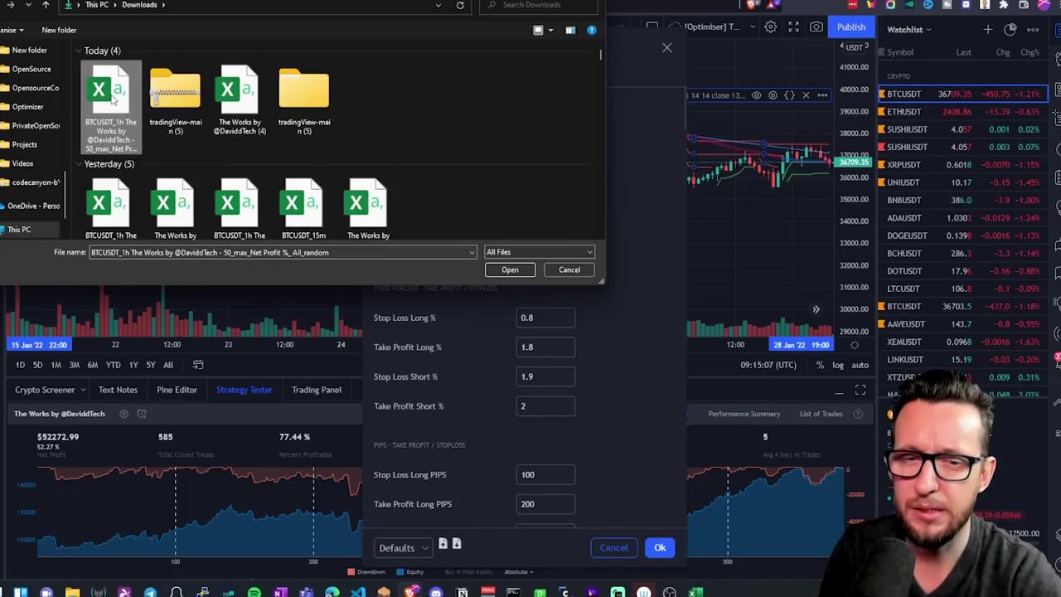
pyautogui.scroll(-10, 566, 336)
pyautogui.scroll(-10, 490, 278)
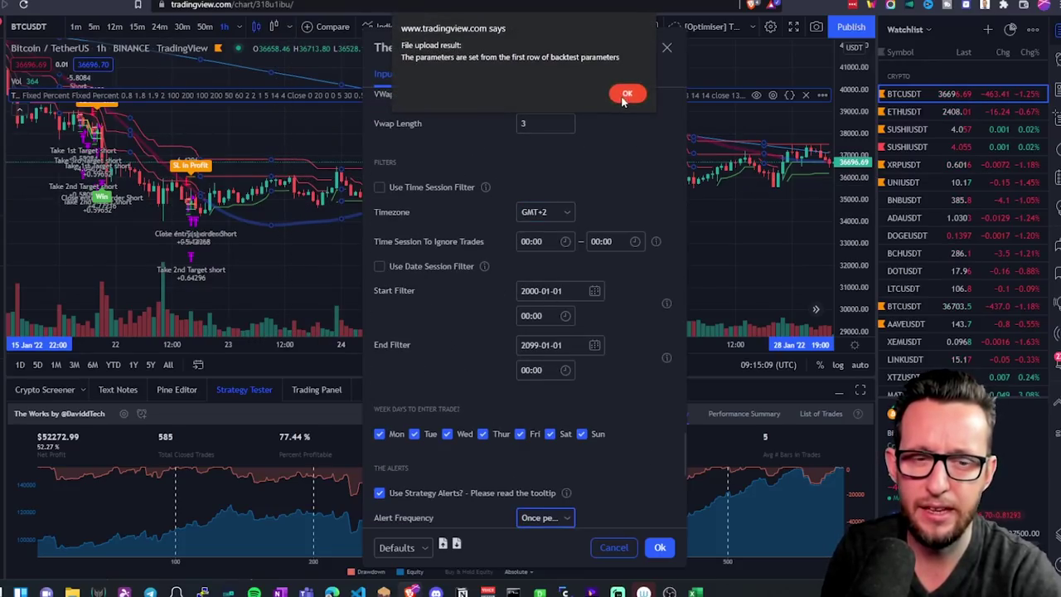
pyautogui.click(624, 96)
pyautogui.click(660, 547)
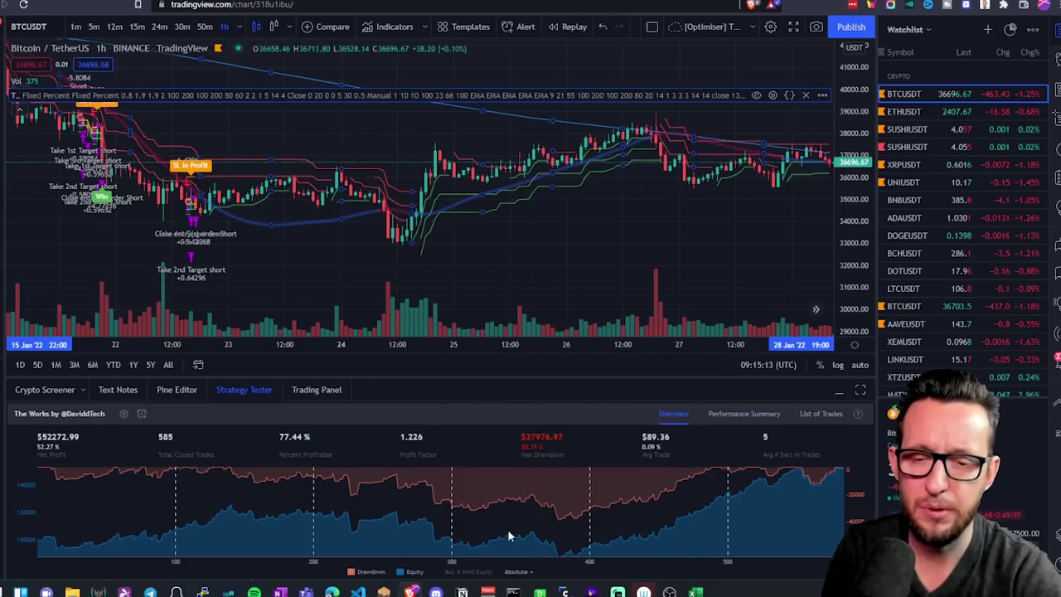